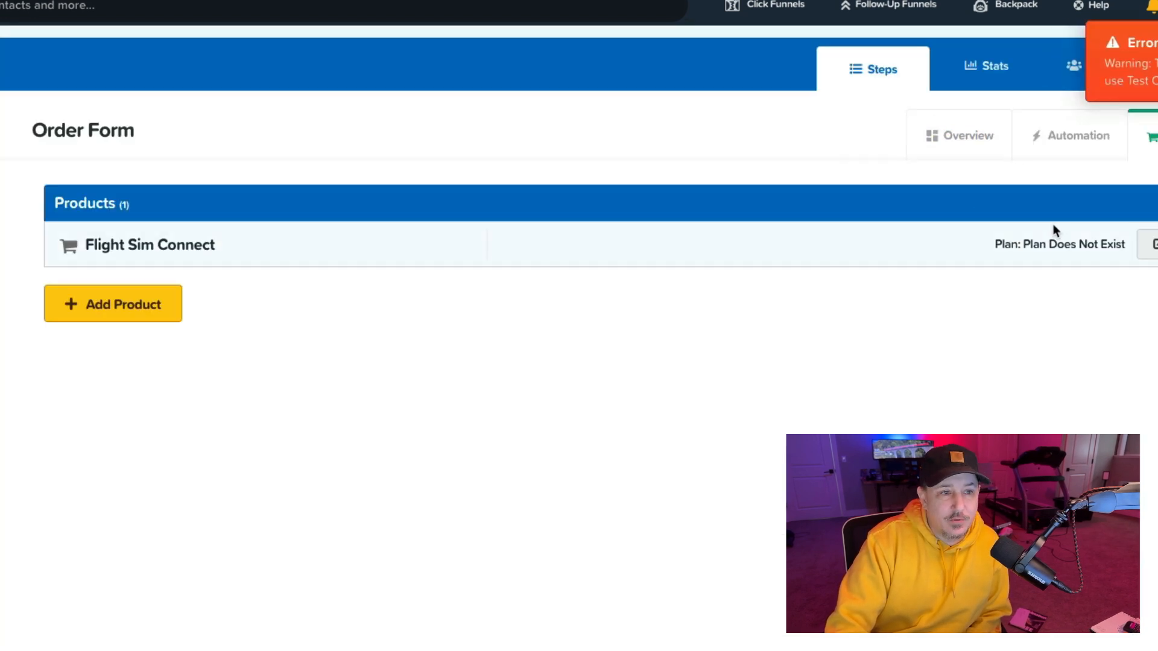
# Step: Switch to the Stripe product catalog and delete the Flight Sim Academy - All Access product
pyautogui.moveTo(1023, 244); pyautogui.dragTo(1123, 237)
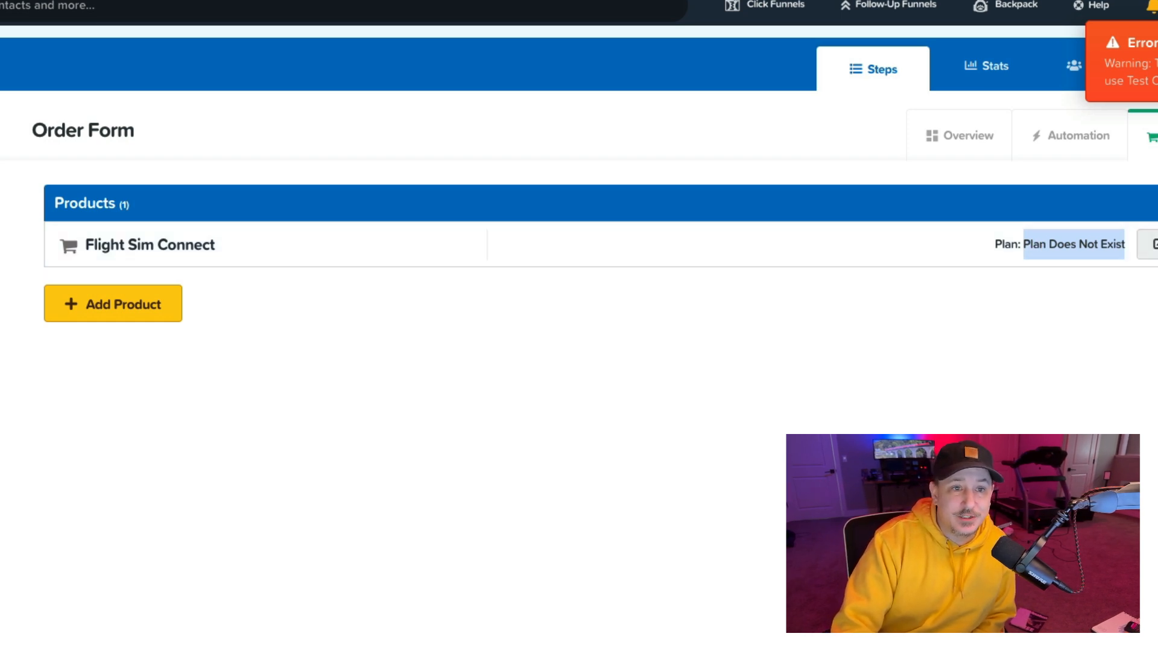
pyautogui.click(1154, 61)
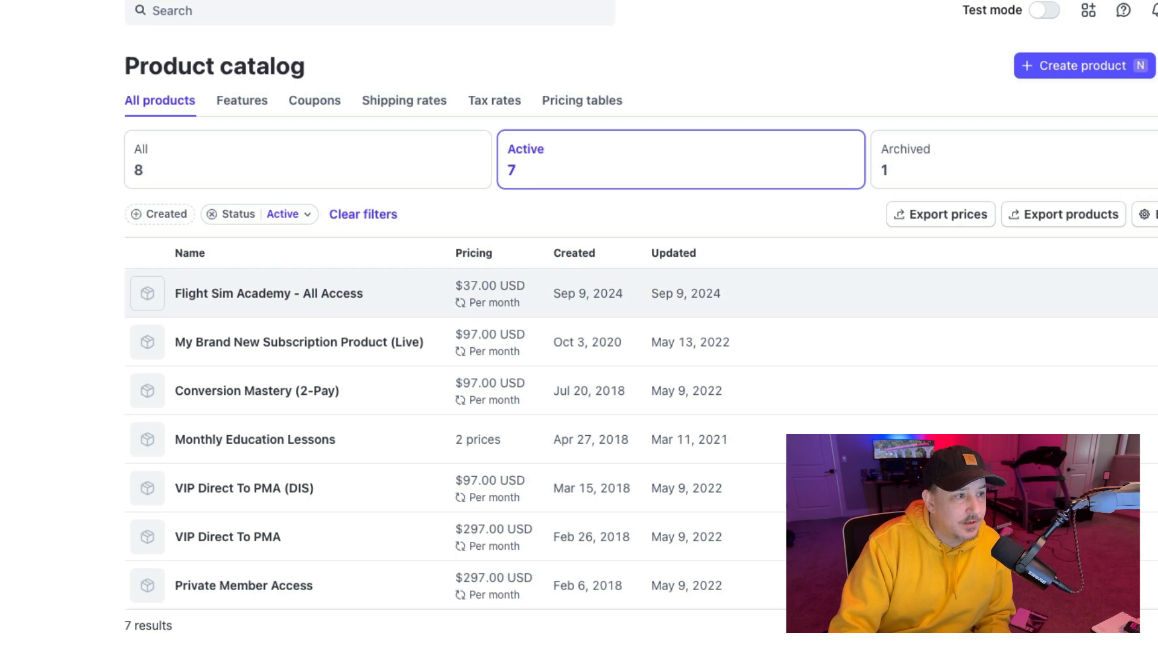
pyautogui.click(1149, 294)
pyautogui.click(1145, 371)
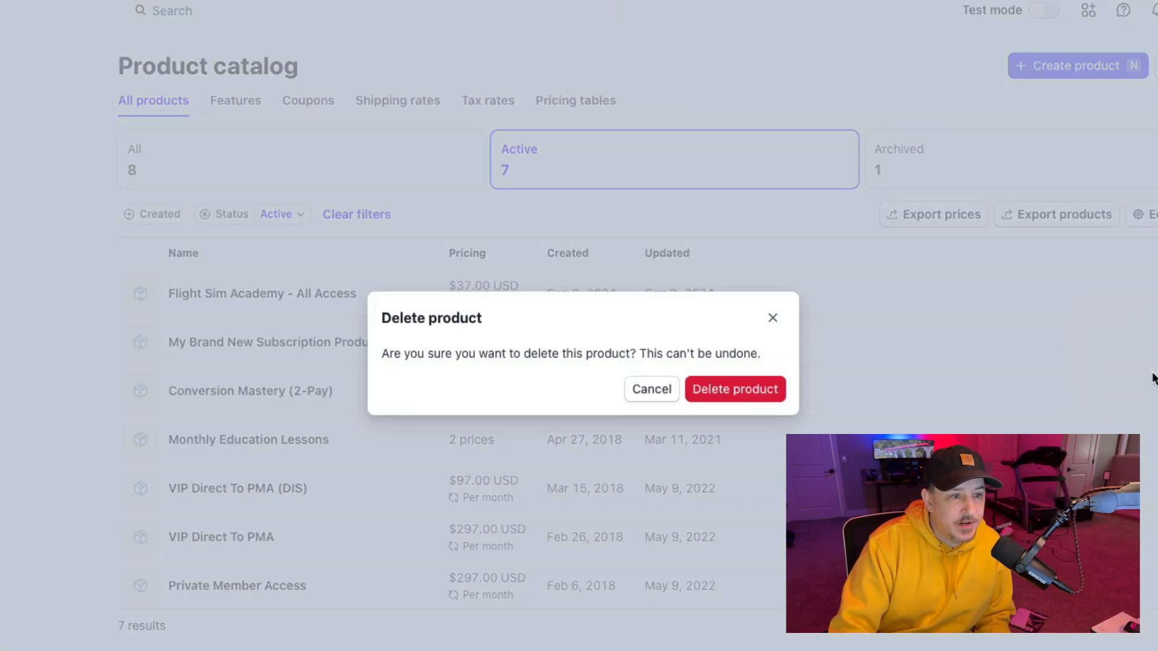
pyautogui.click(729, 392)
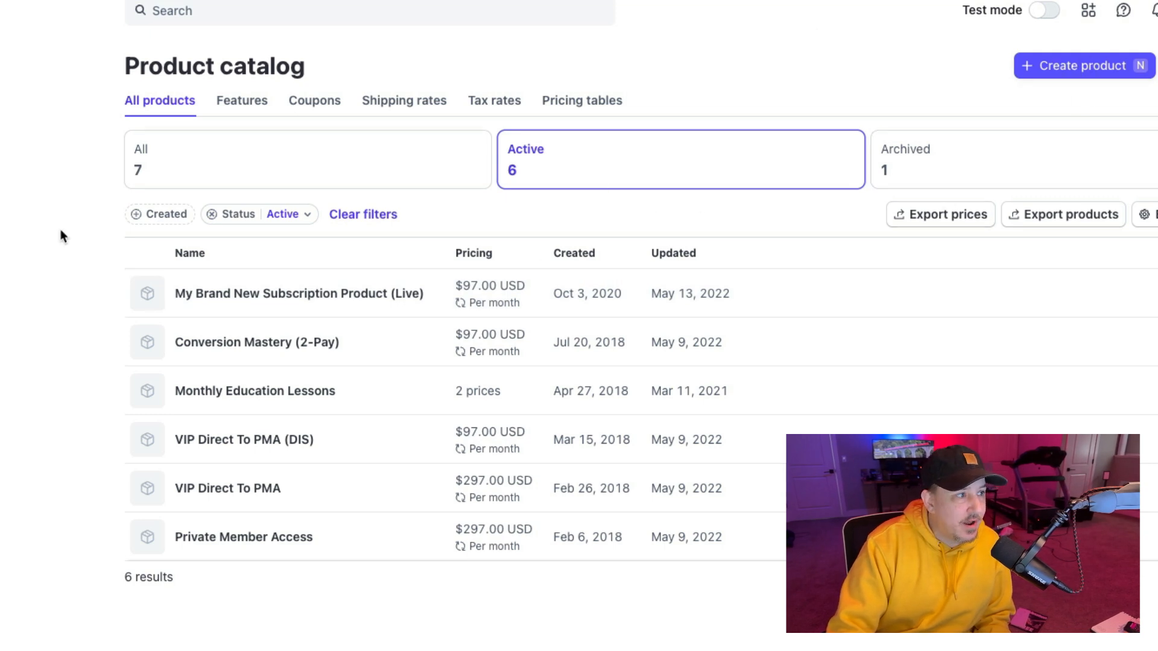
# Step: Turn on test mode and delete the Flight Sim Academy - All Access Pass test product
pyautogui.click(1038, 15)
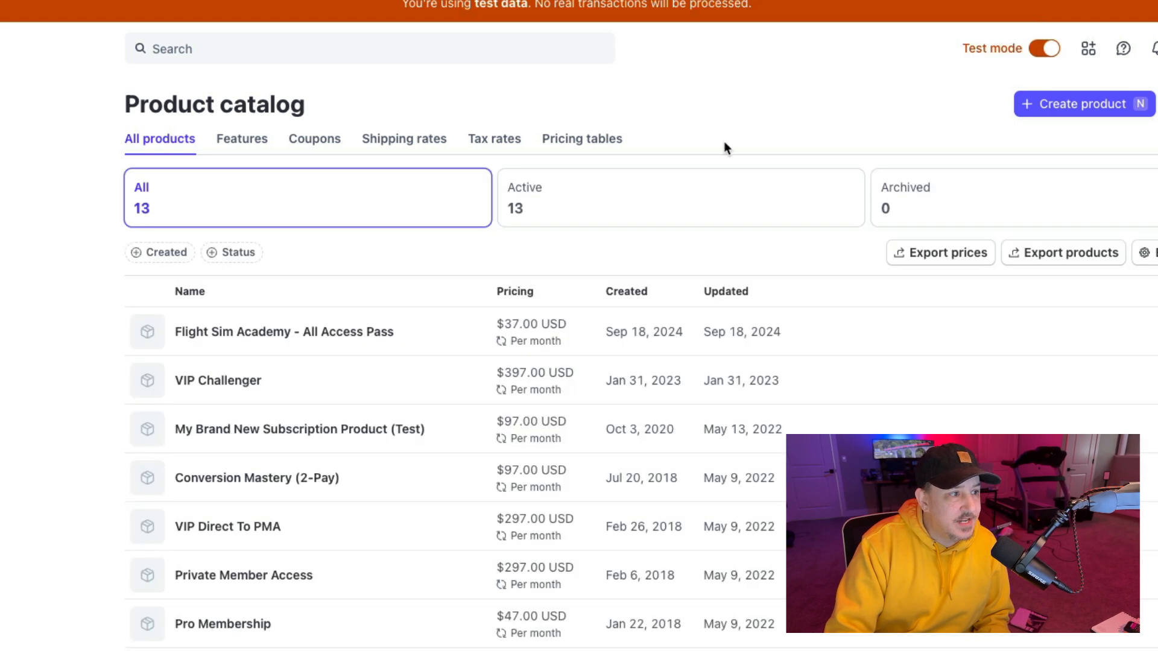
pyautogui.click(1146, 331)
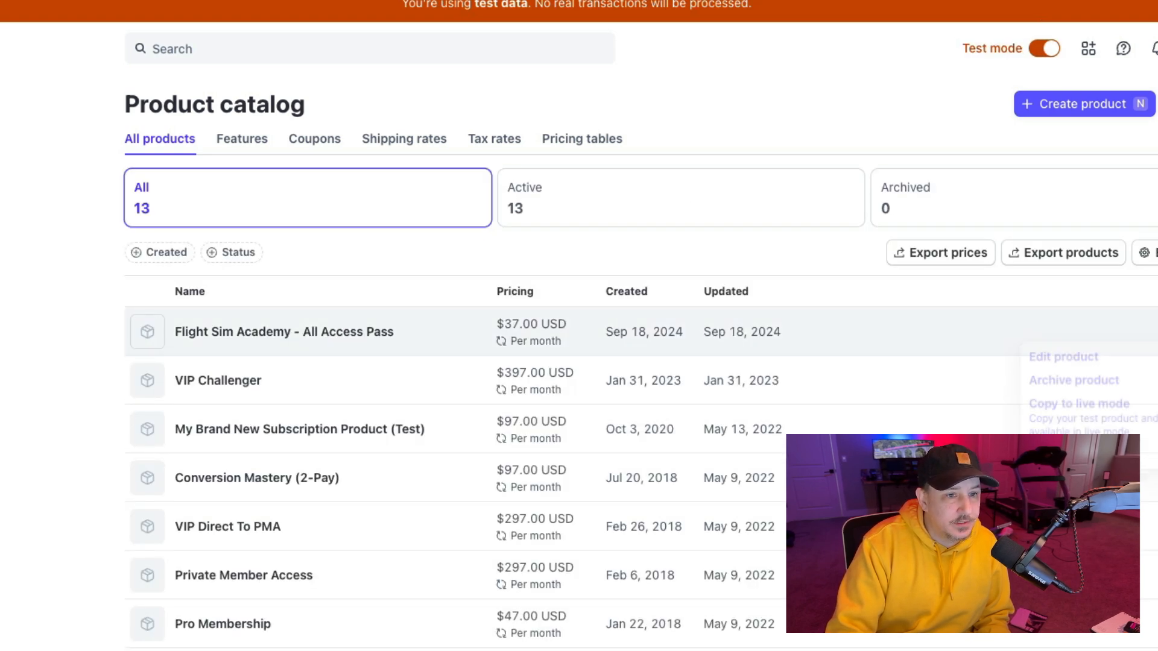
pyautogui.click(1055, 464)
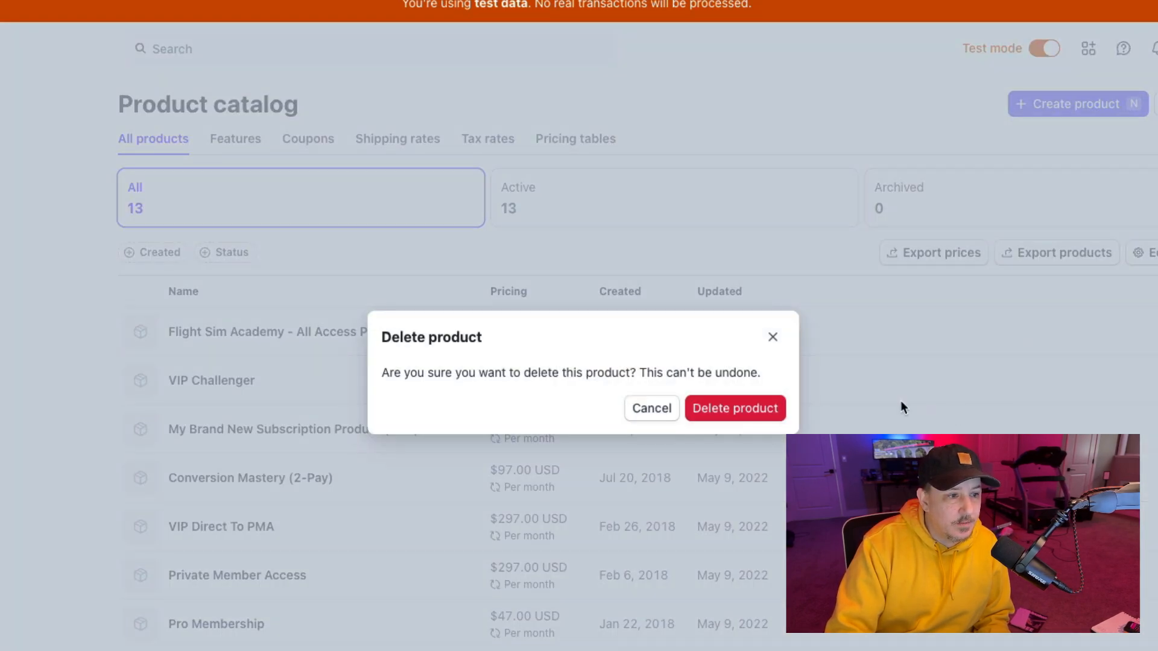
pyautogui.click(748, 407)
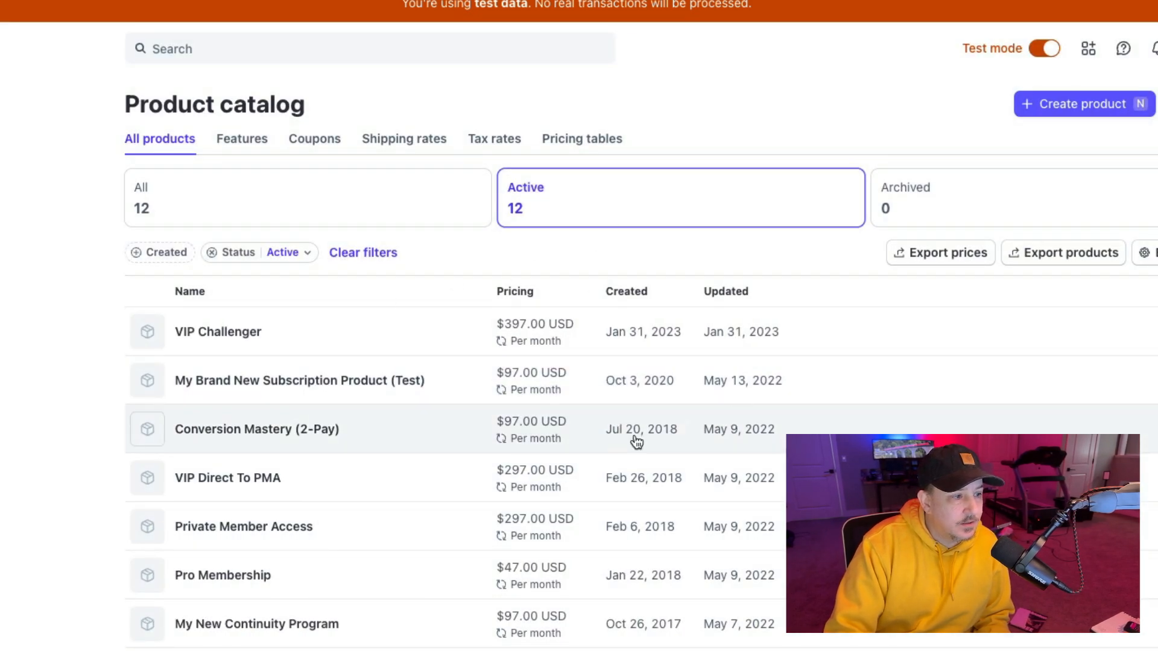
# Step: Turn off test mode and start a new product named Flight Sim Connect
pyautogui.click(1046, 49)
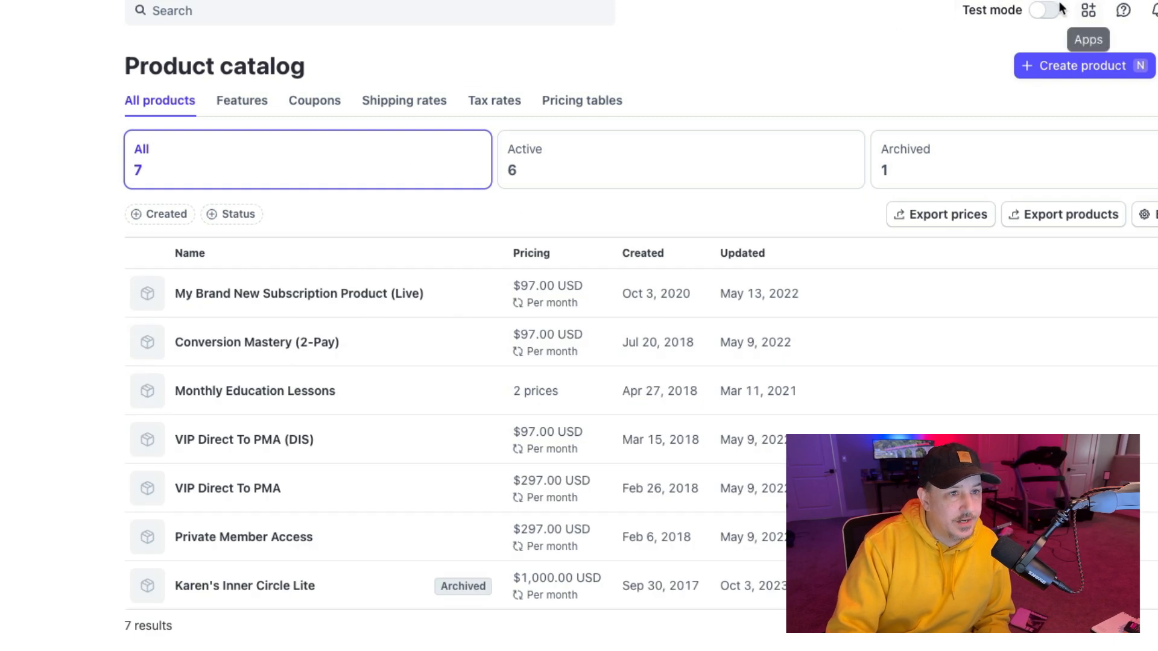
pyautogui.moveTo(1025, 11)
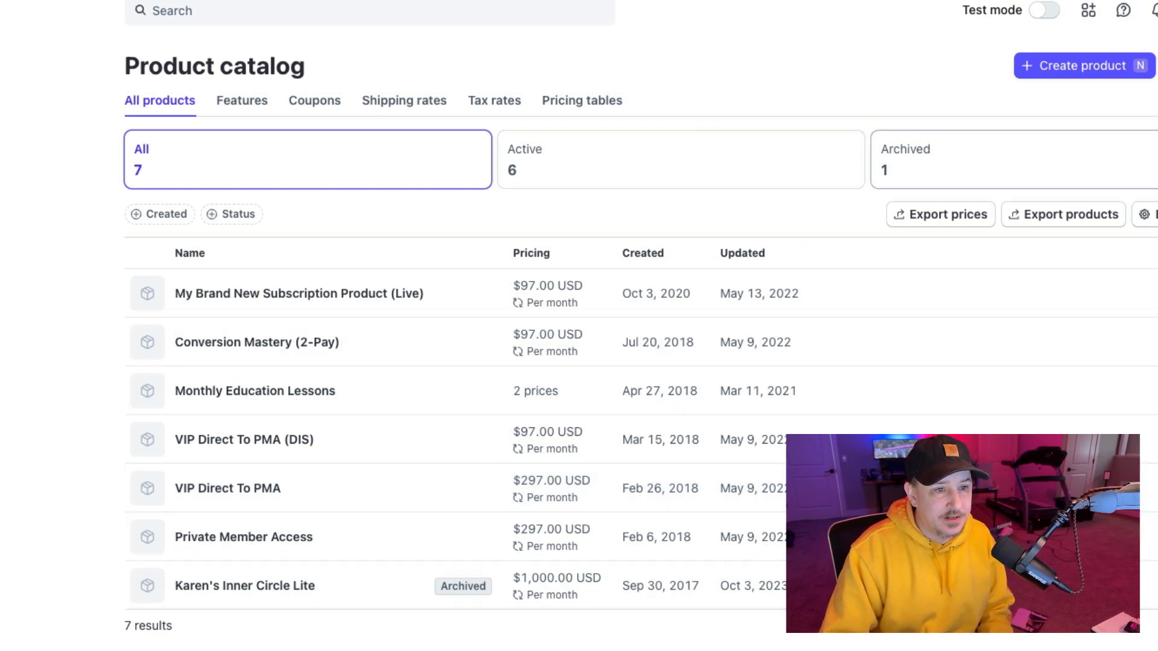
pyautogui.click(1062, 68)
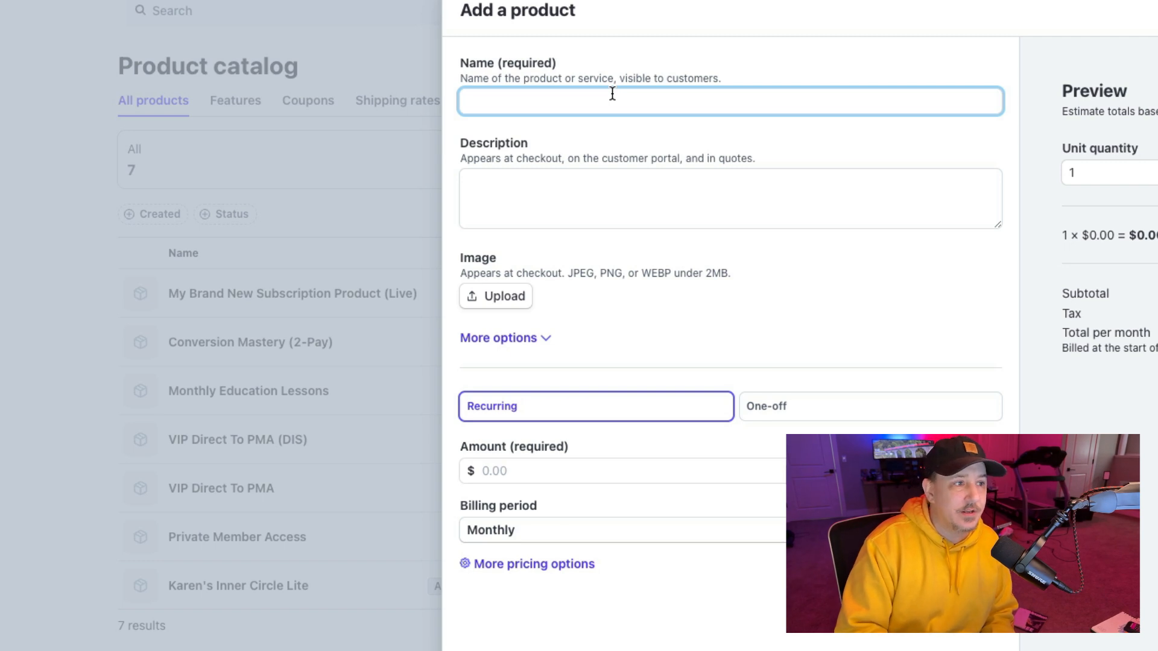
pyautogui.write('Fl')
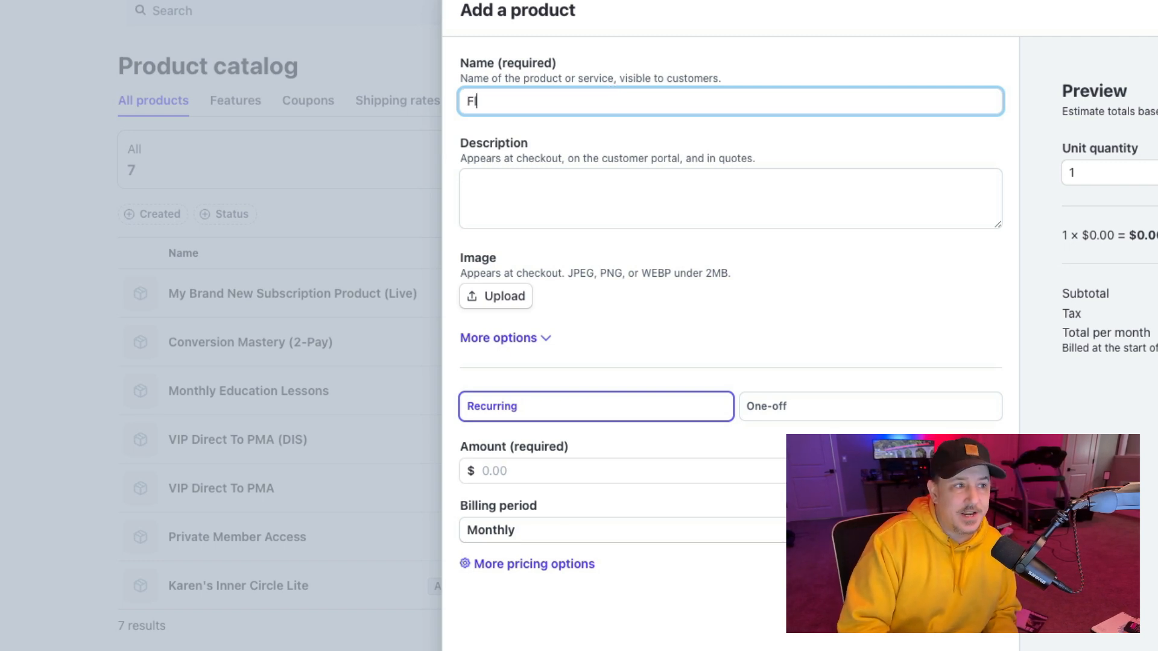
pyautogui.write('ight Sim Connect')
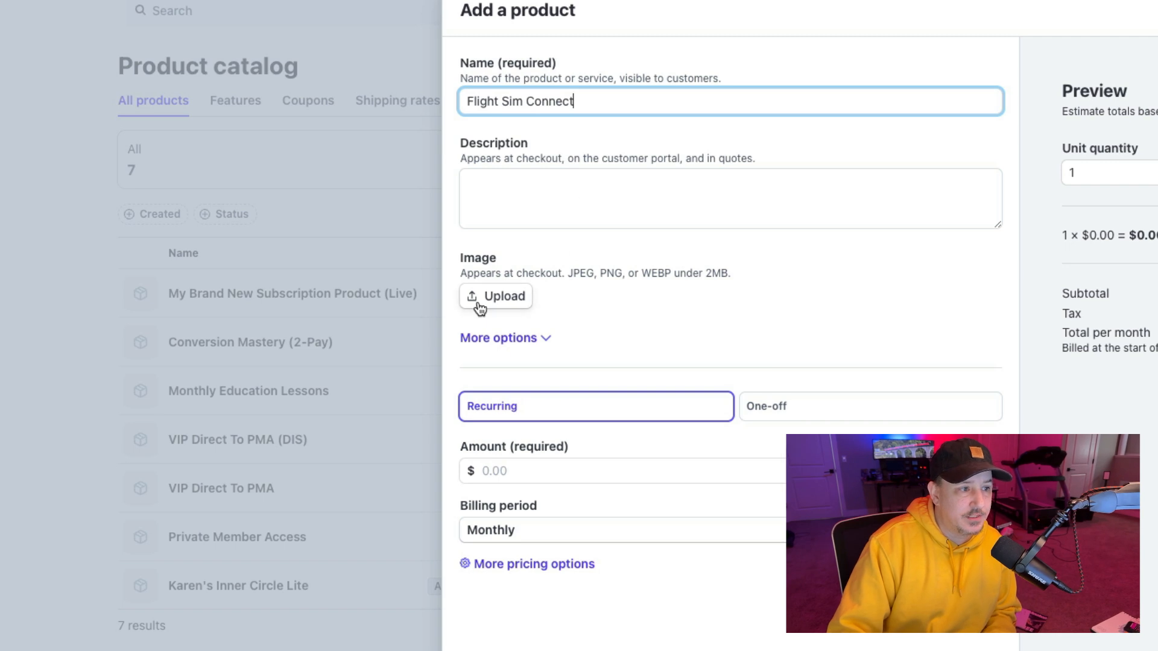
# Step: Set the product's recurring monthly amount to 15 and open the additional pricing options
pyautogui.click(515, 182)
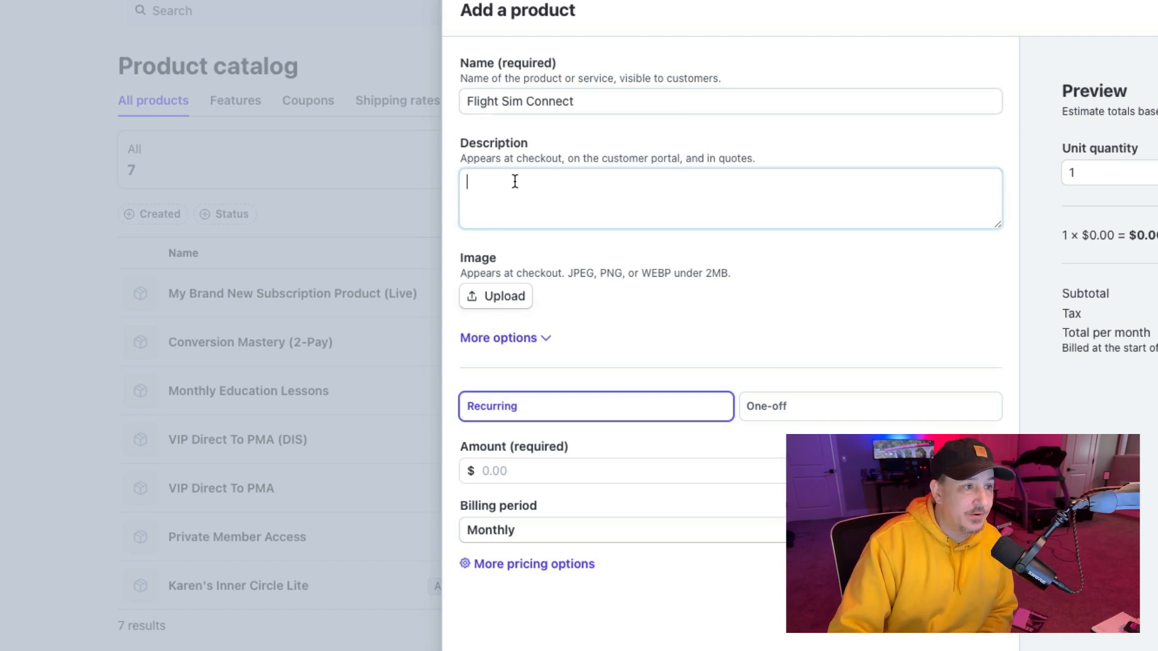
pyautogui.click(539, 340)
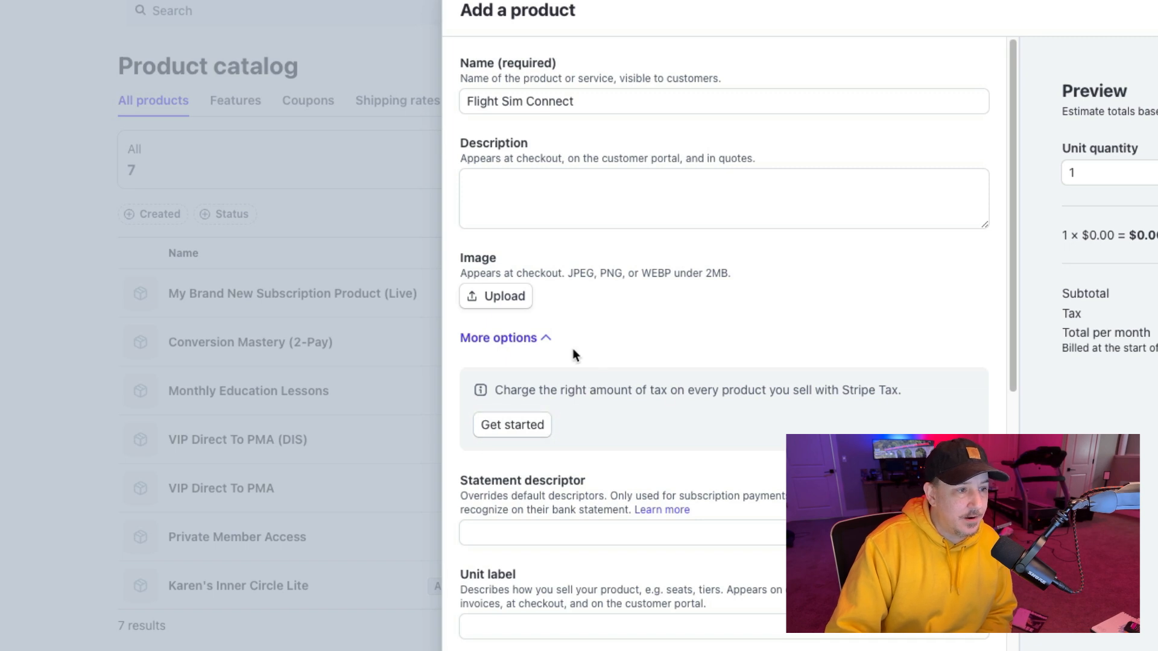
pyautogui.click(541, 338)
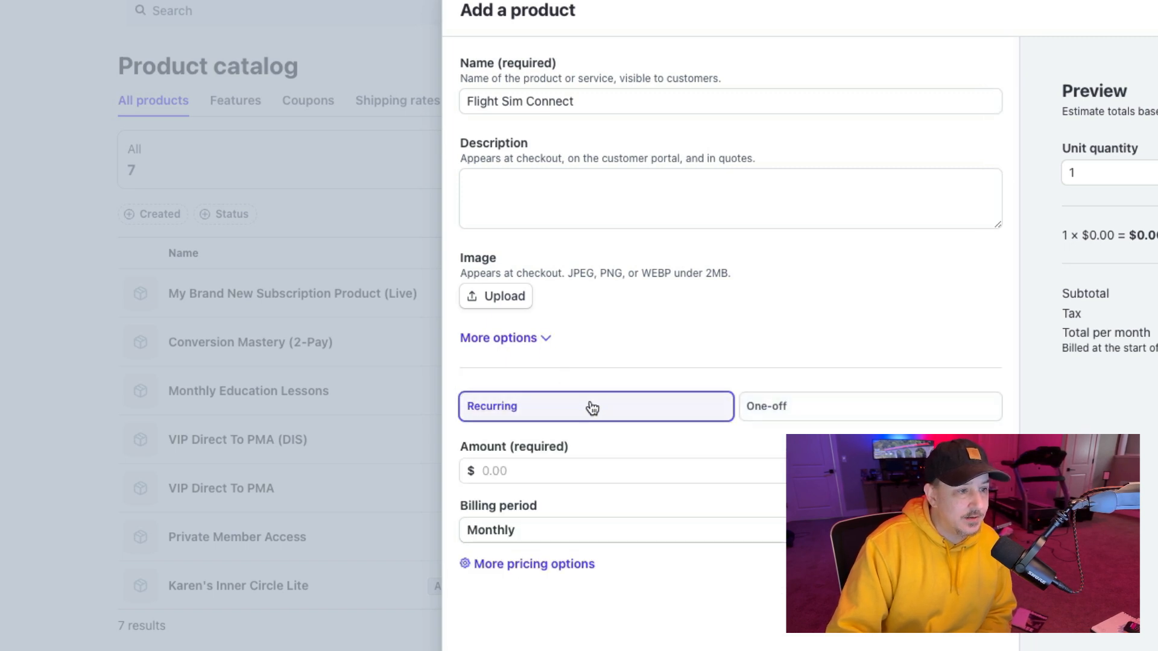
pyautogui.click(611, 465)
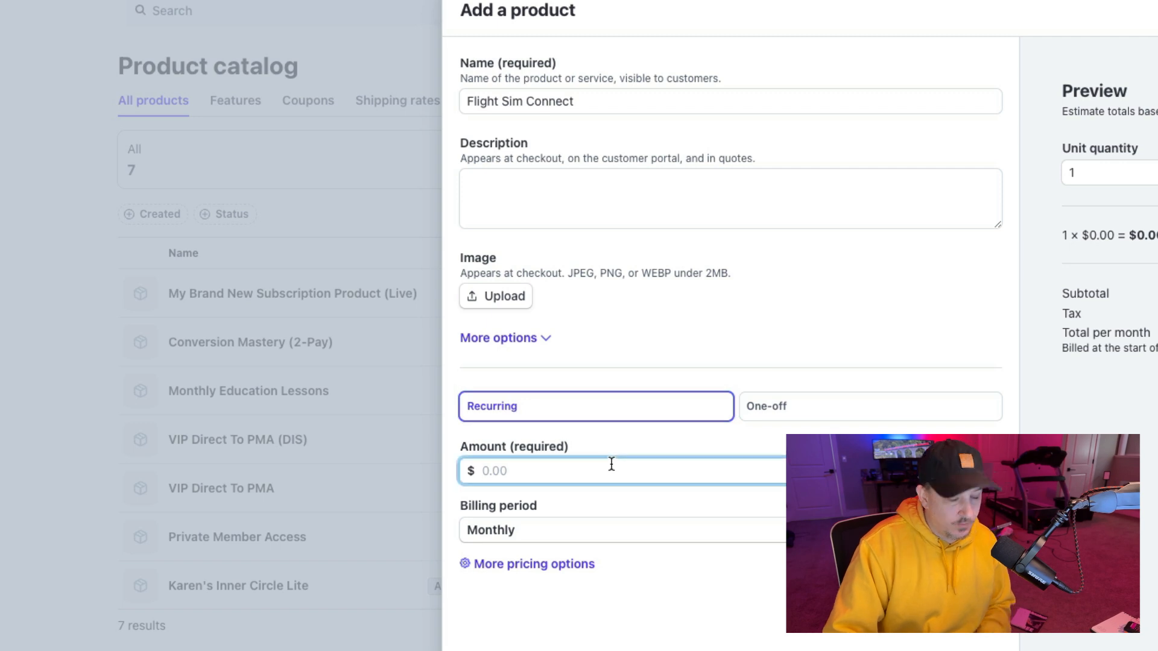
pyautogui.write('15')
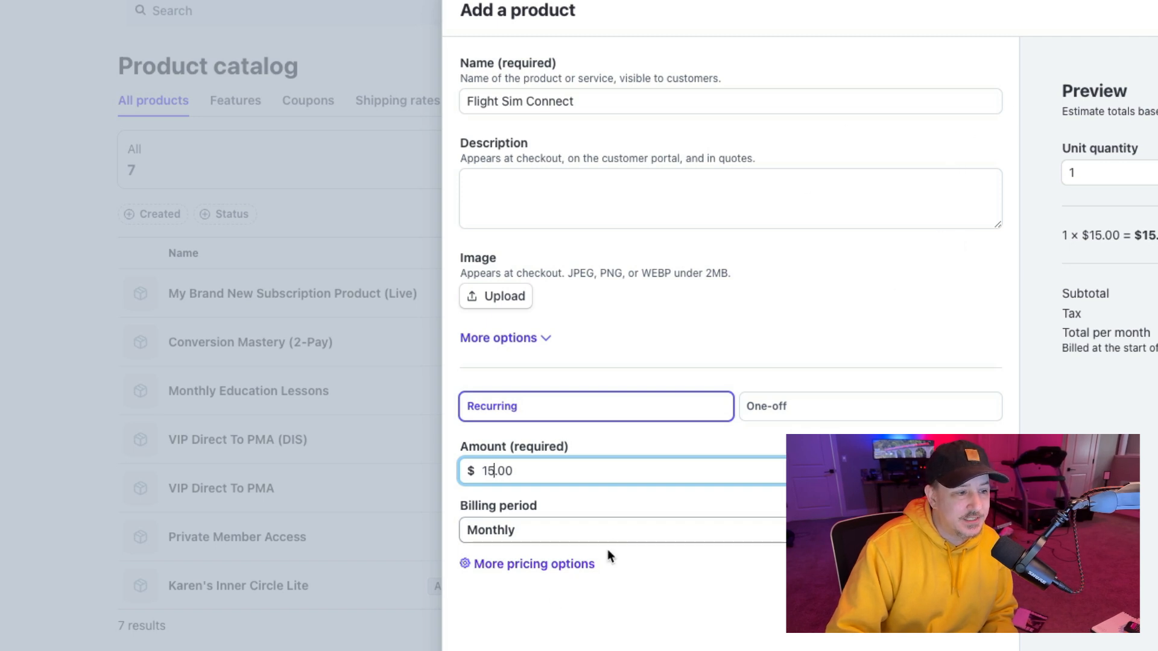
pyautogui.click(519, 565)
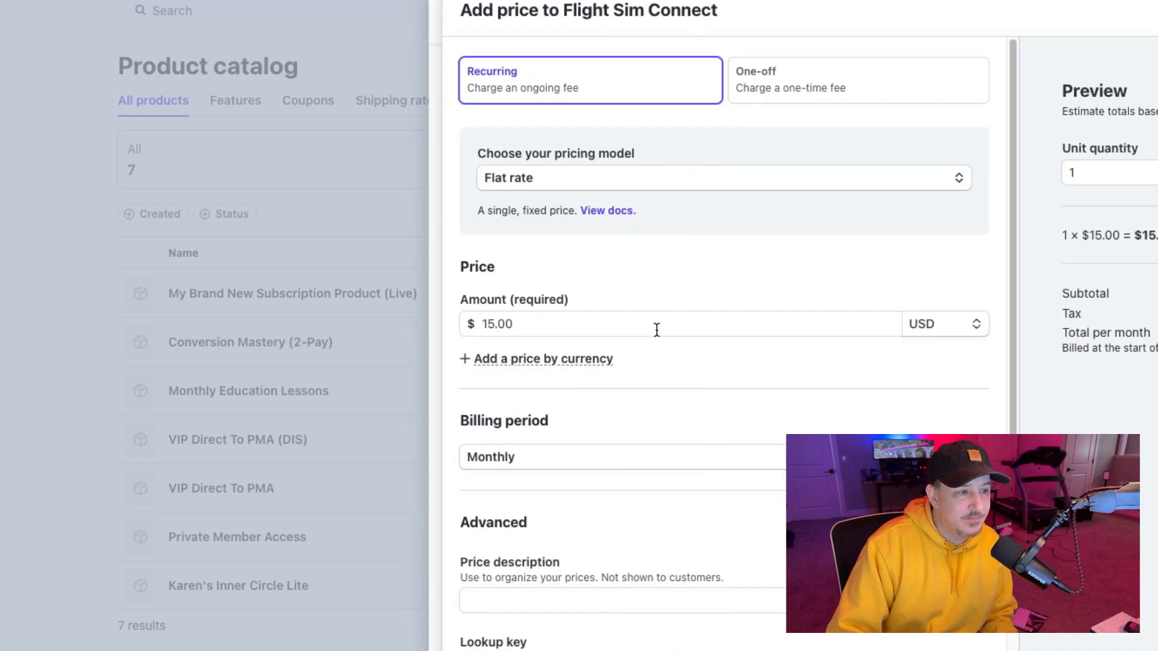
# Step: Give the price the ID flight-sim-connect, copy that ID, and save the new product
pyautogui.scroll(-3, 684, 355)
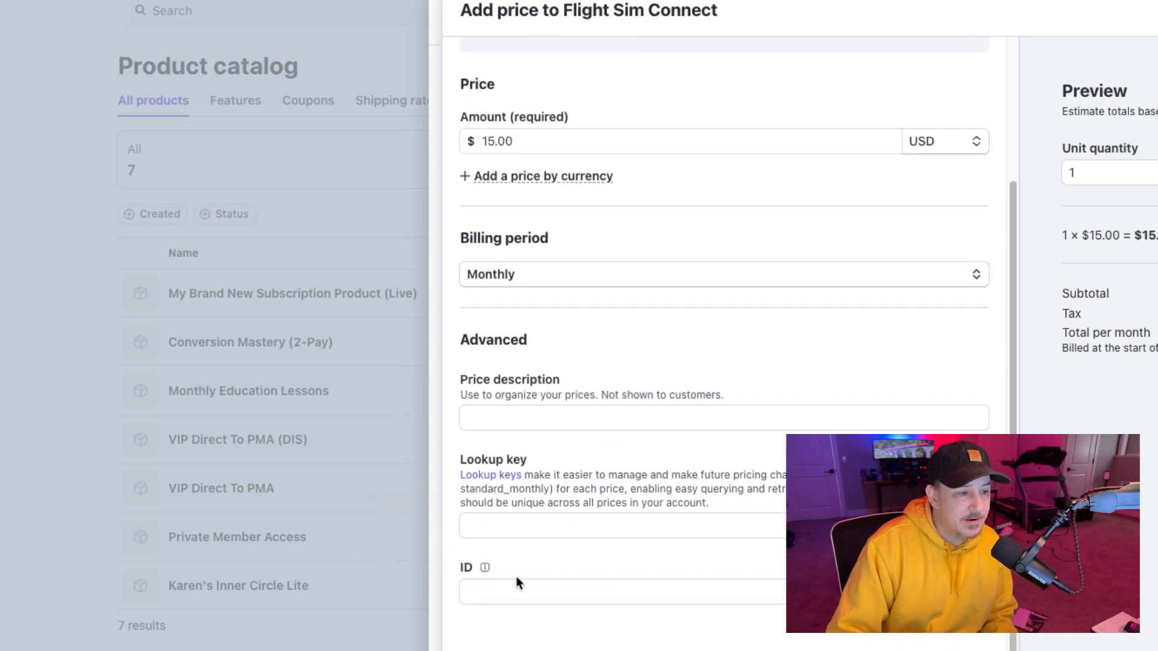
pyautogui.moveTo(486, 569)
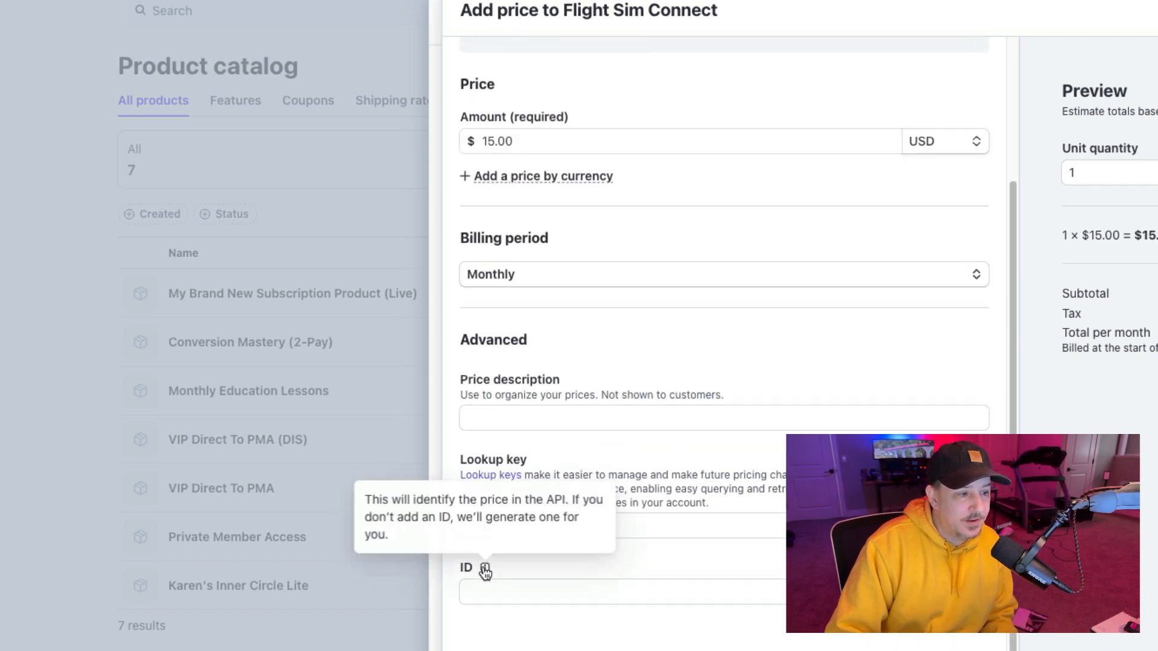
pyautogui.click(539, 594)
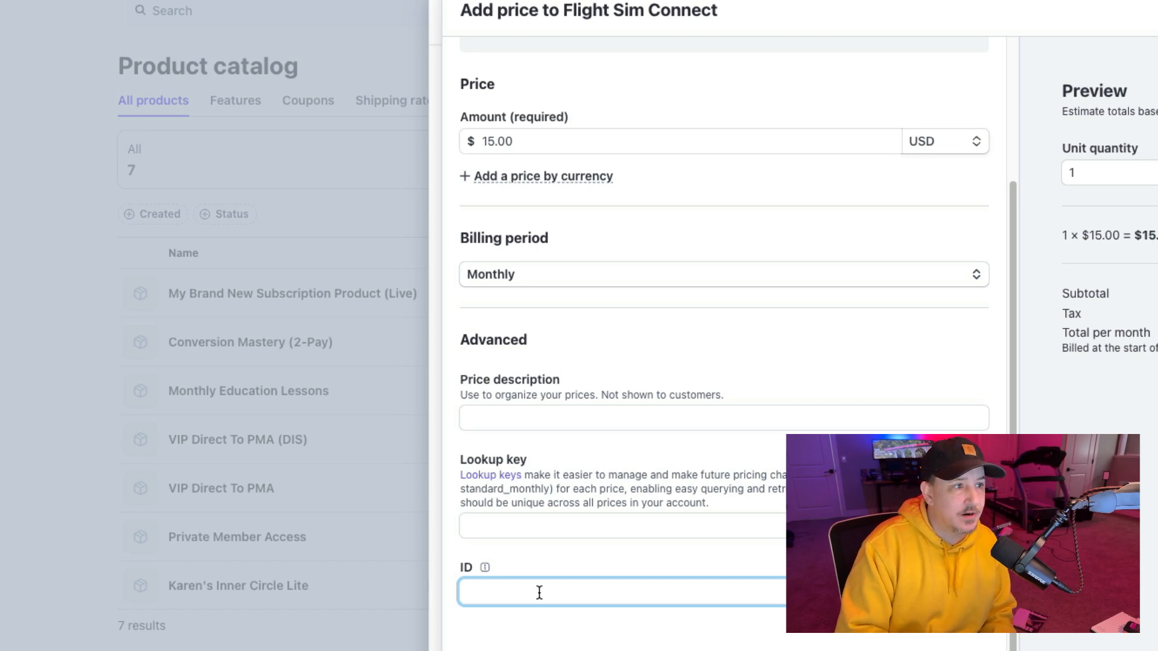
pyautogui.write('flight-sim-connect')
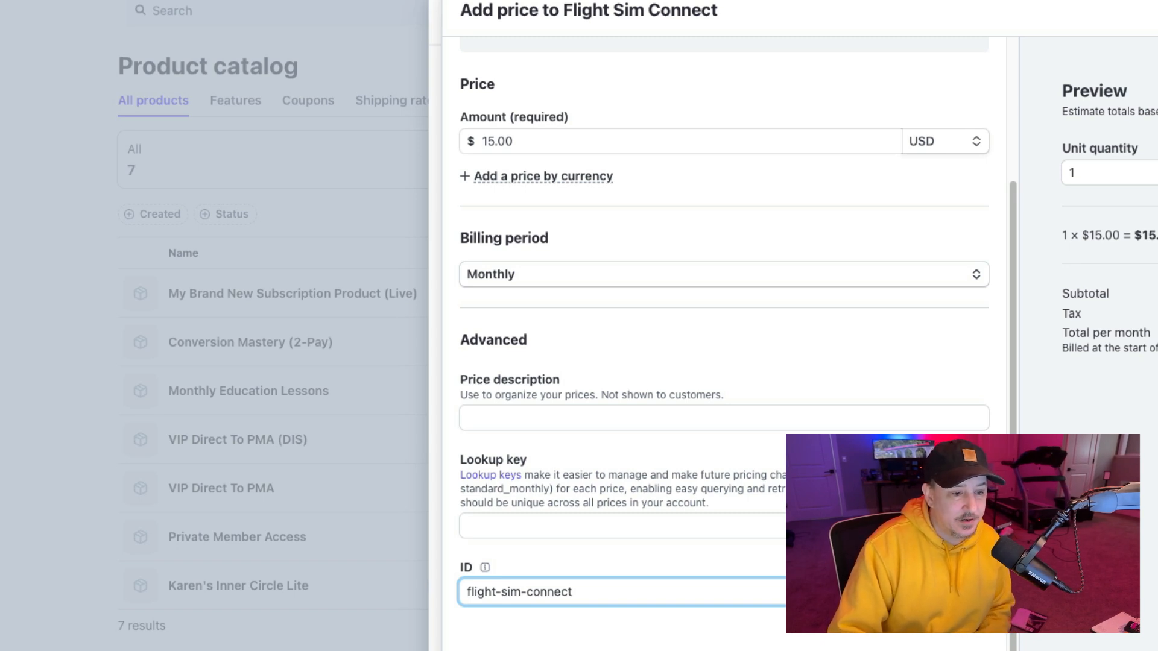
pyautogui.doubleClick(537, 589)
pyautogui.tripleClick(538, 587)
pyautogui.hotkey('ctrl', 'c')
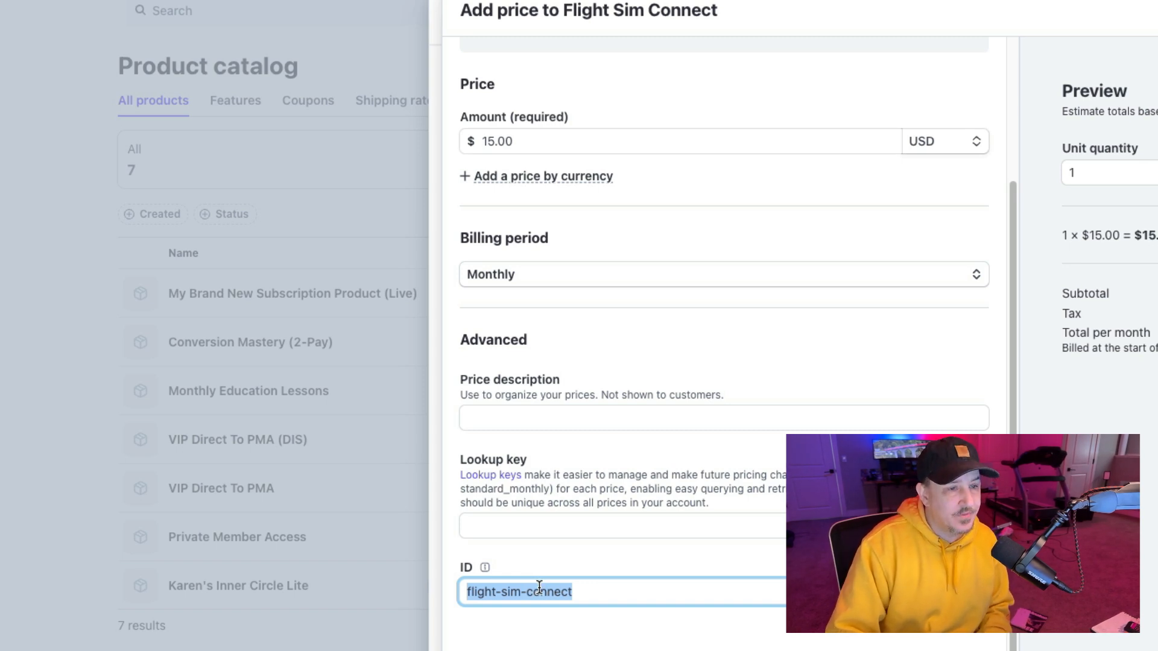
pyautogui.click(1053, 639)
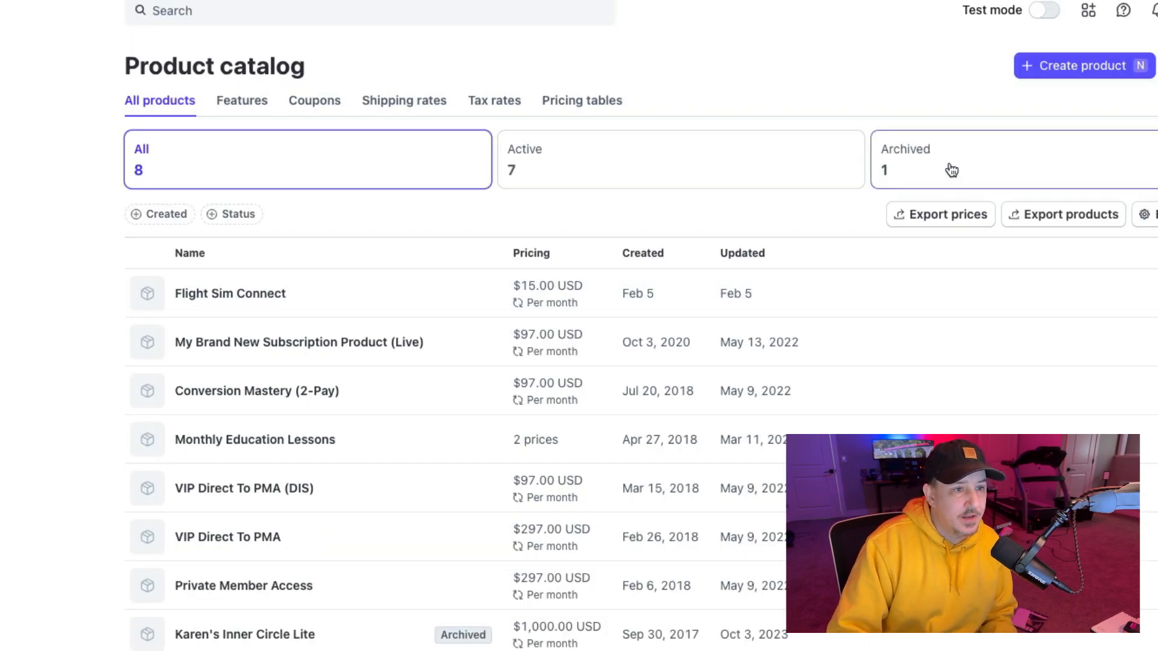
# Step: Turn on test mode and start another product named Flight Sim Connect
pyautogui.click(1046, 11)
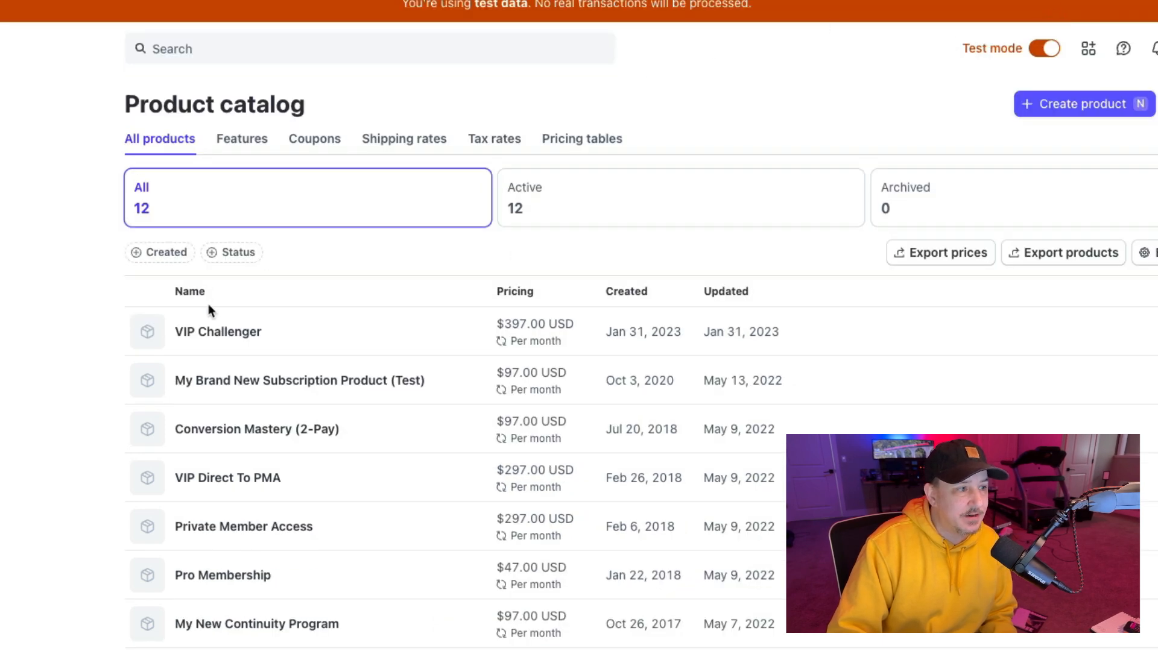
pyautogui.click(1078, 108)
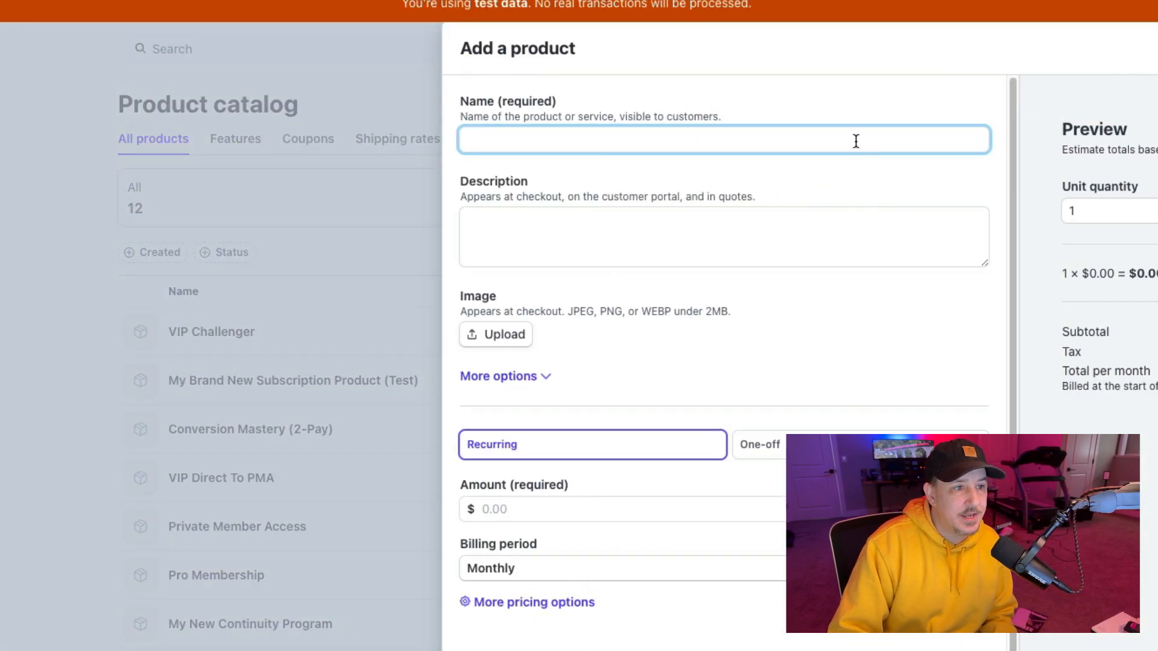
pyautogui.write('Flight Sim Connect')
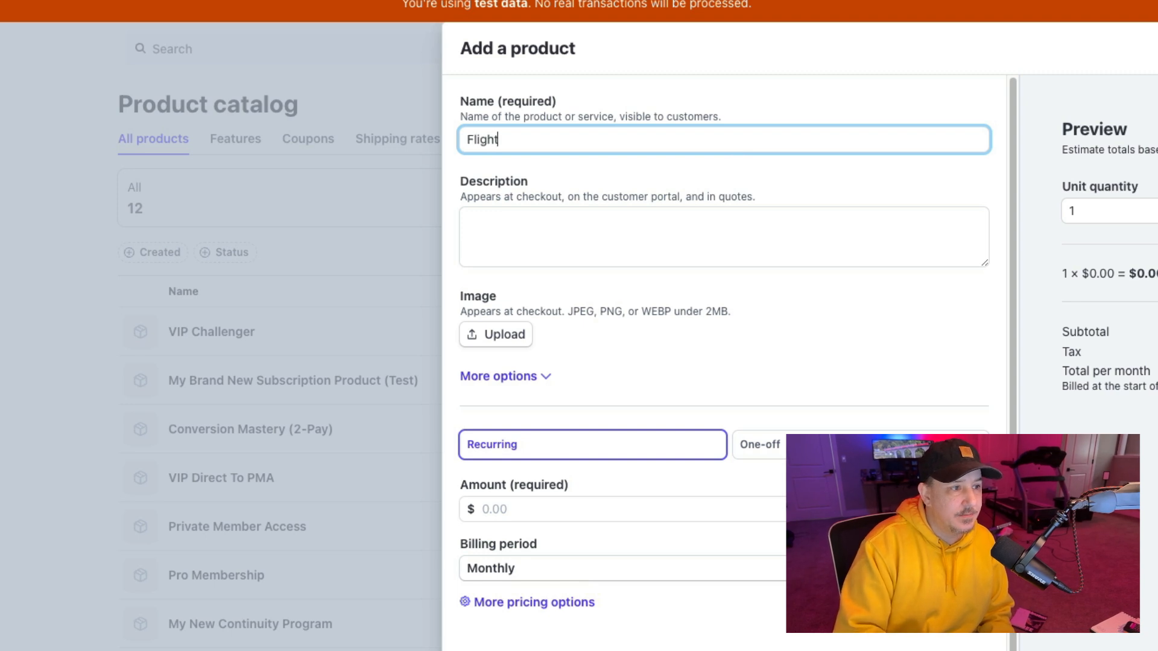
# Step: Set the test product's recurring monthly amount to 15.00 and open the additional pricing options
pyautogui.click(583, 230)
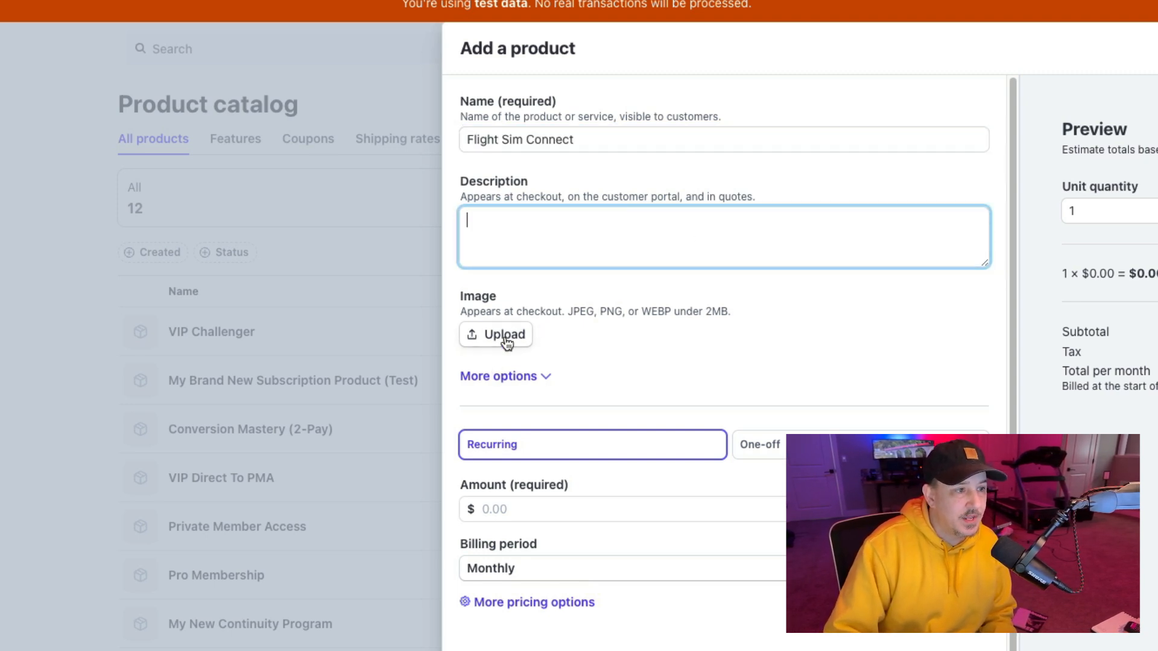
pyautogui.click(573, 510)
pyautogui.write('15.00')
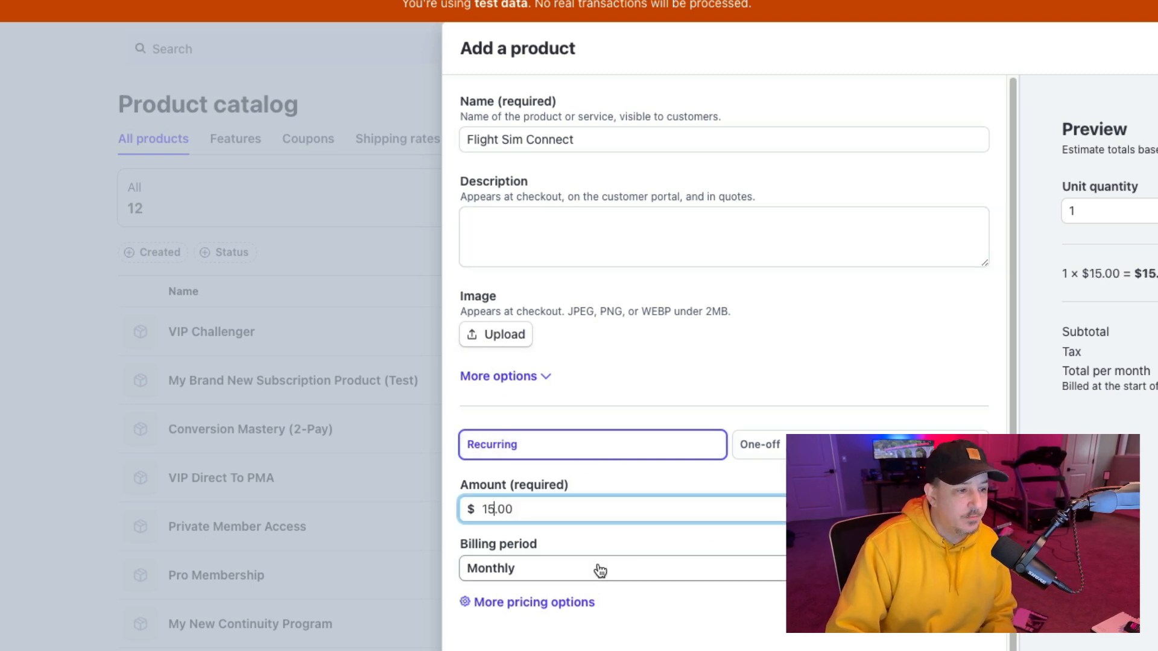
pyautogui.click(535, 602)
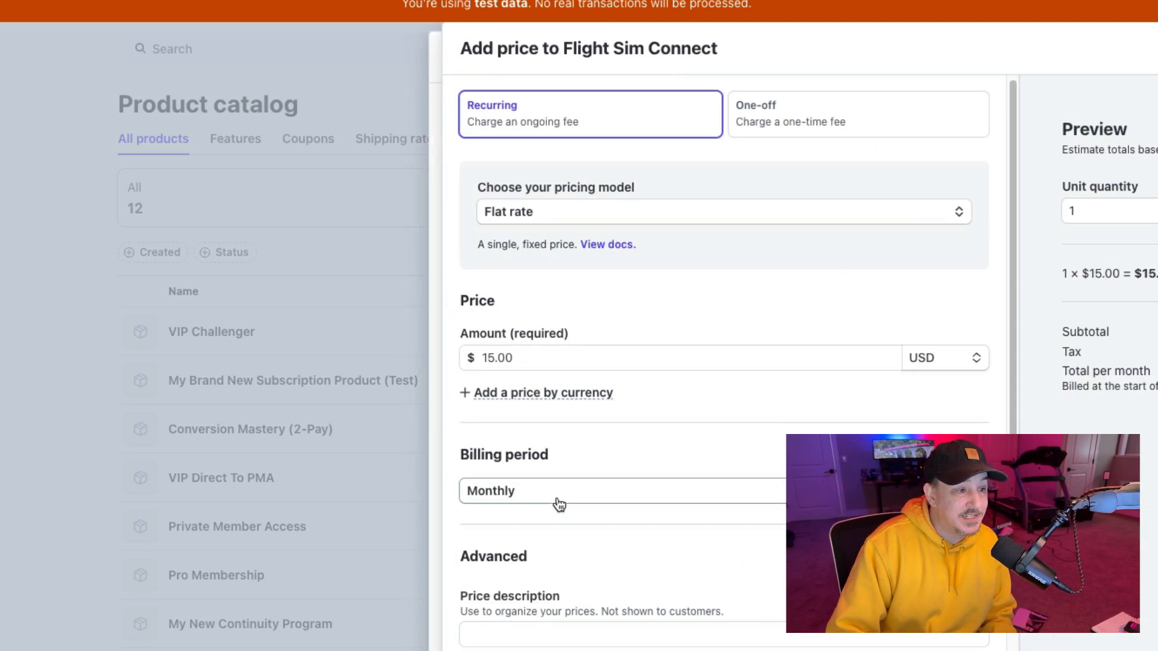
# Step: Paste flight-sim-connect as the price ID and save the test product
pyautogui.scroll(-4, 556, 497)
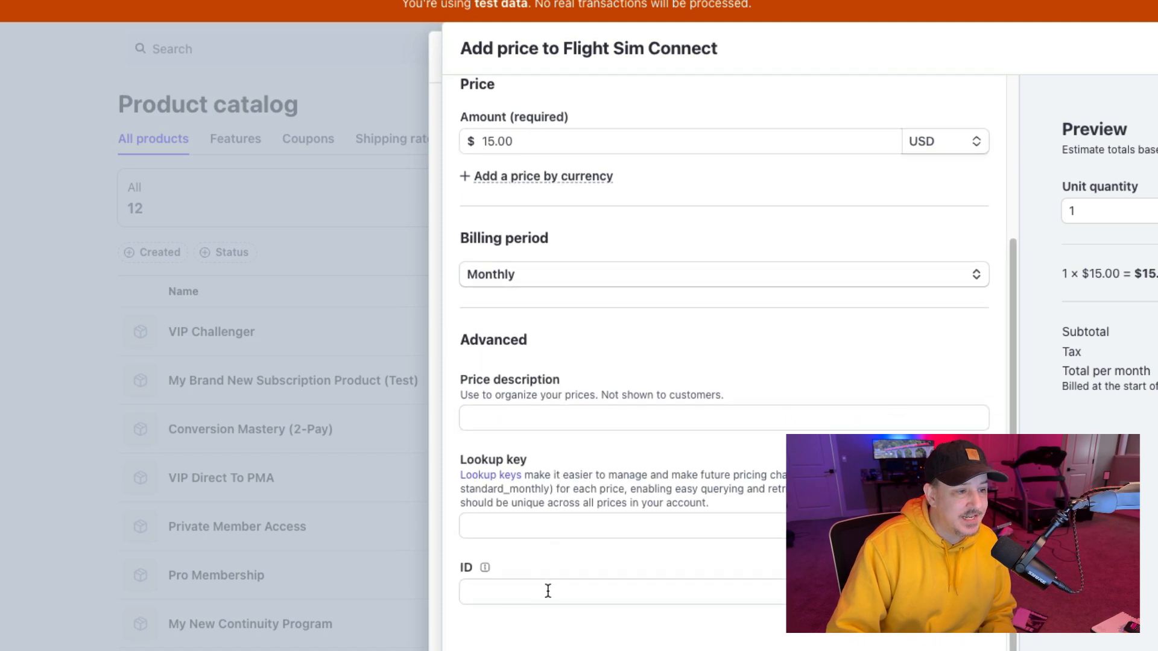
pyautogui.click(546, 589)
pyautogui.hotkey('ctrl', 'v')
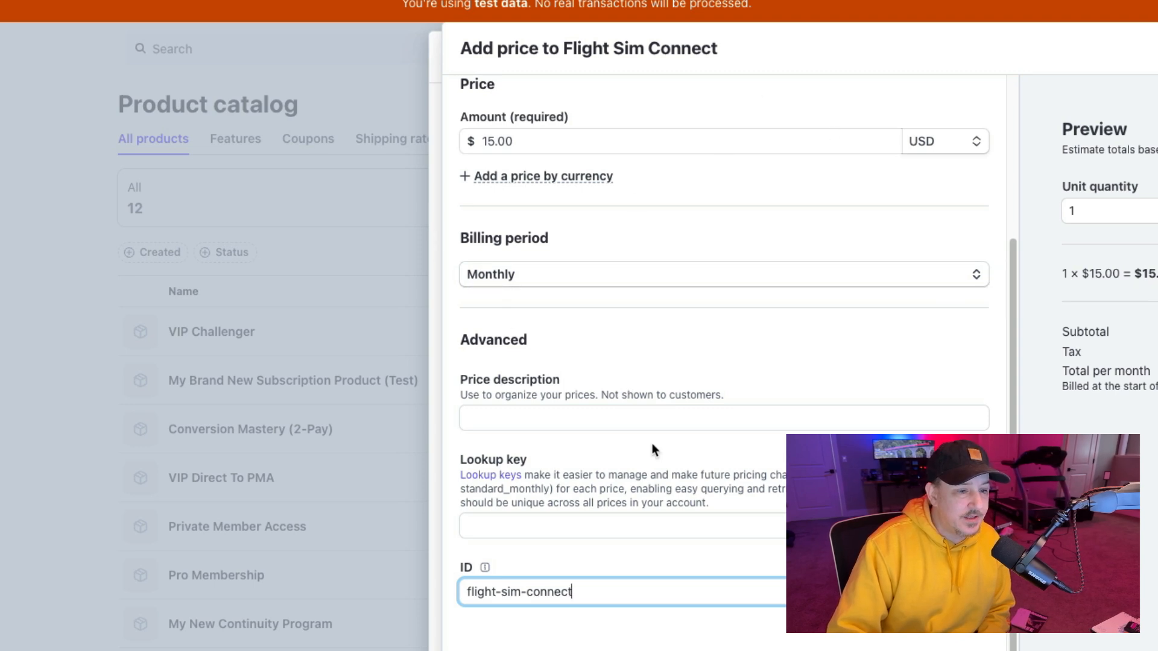
pyautogui.press('Return')
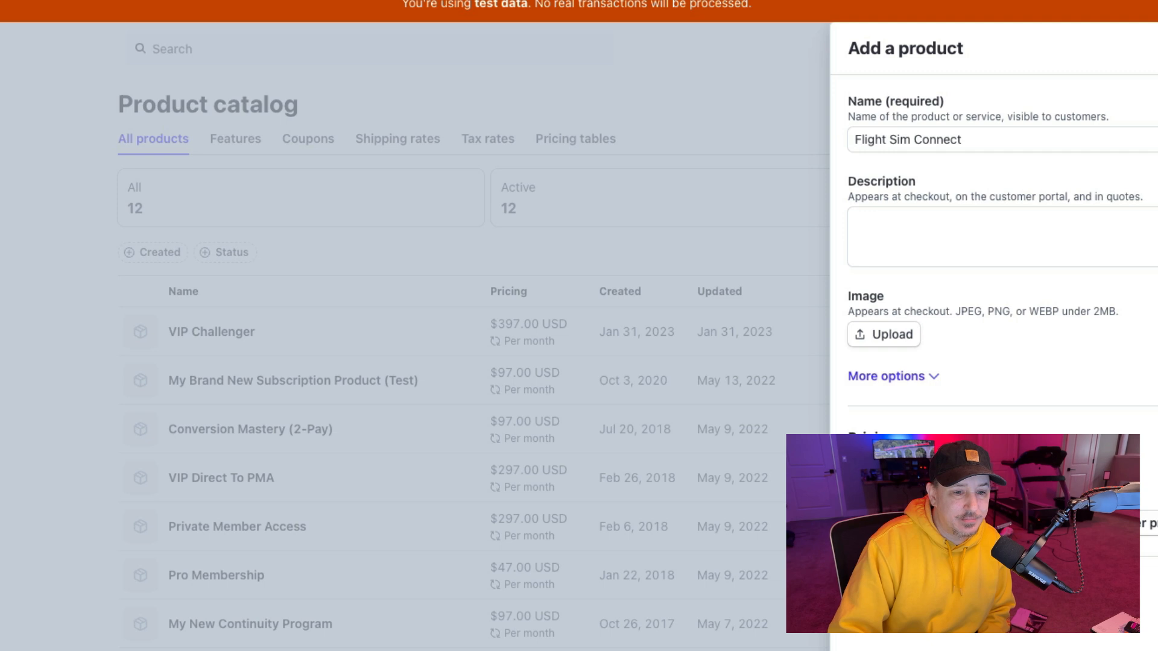
pyautogui.press('Return')
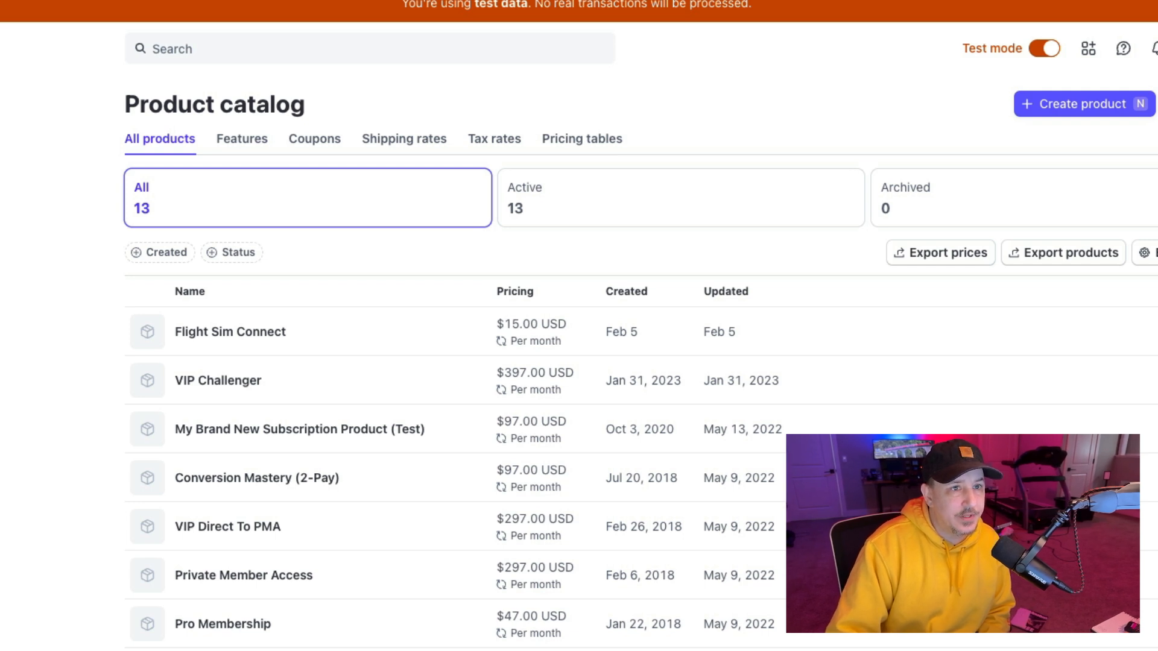
# Step: Add Flight Sim Connect to the order form as a subscription product using the Flight Sim Connect Stripe plan, and save it
pyautogui.click(1152, 1)
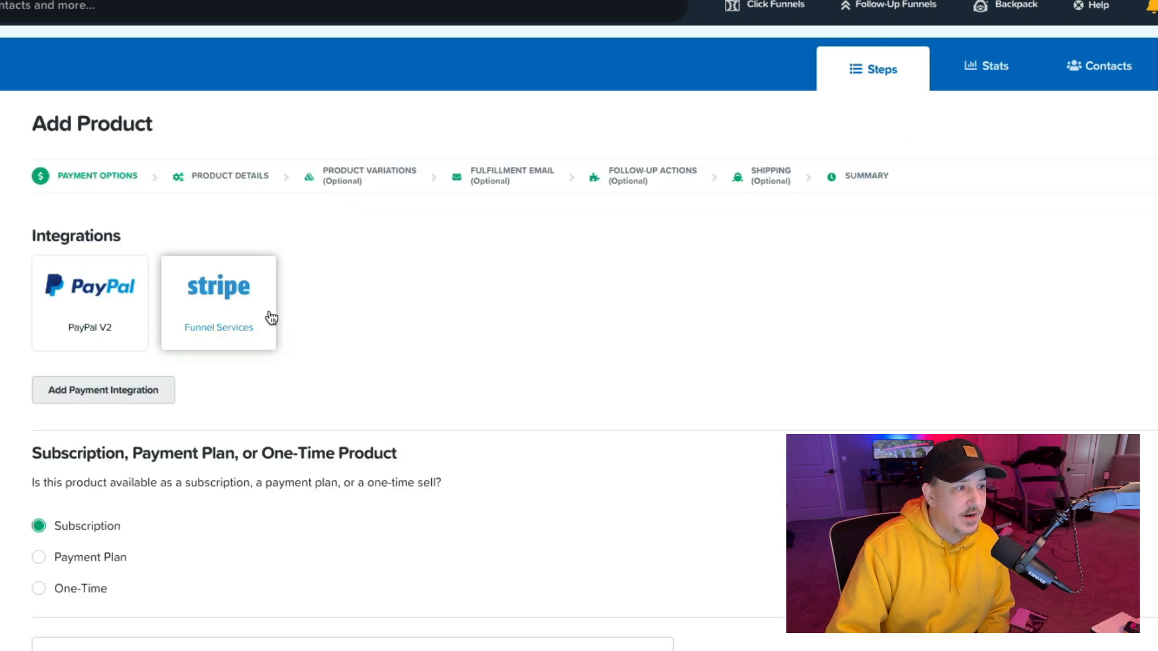
pyautogui.scroll(-3, 151, 362)
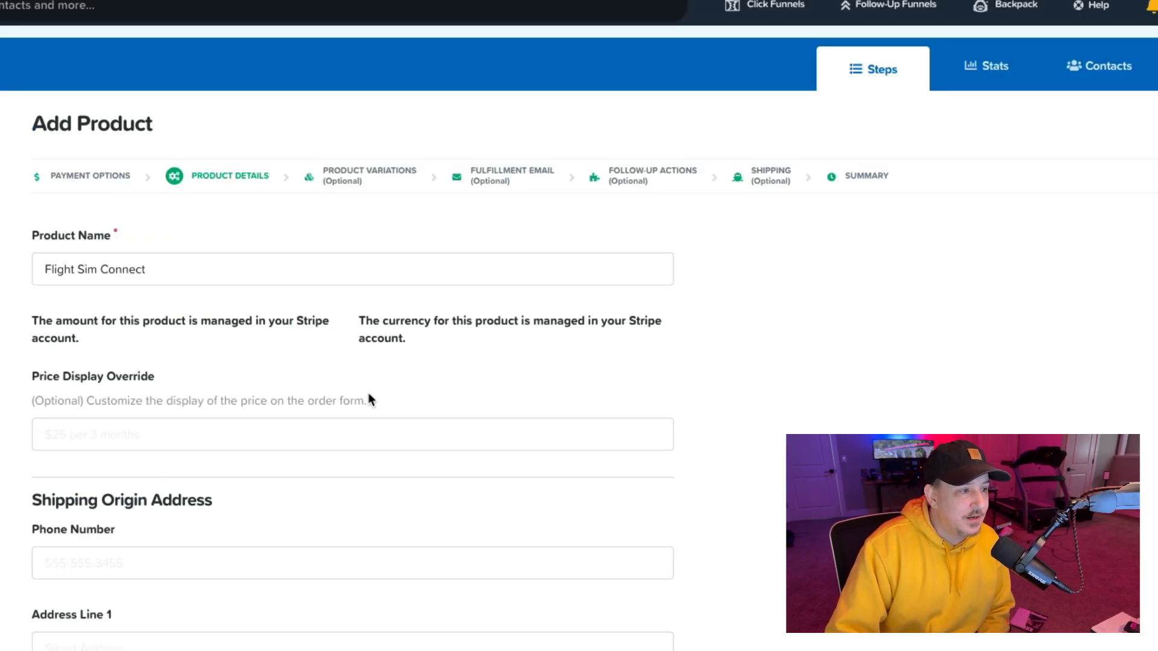
pyautogui.scroll(-4, 309, 368)
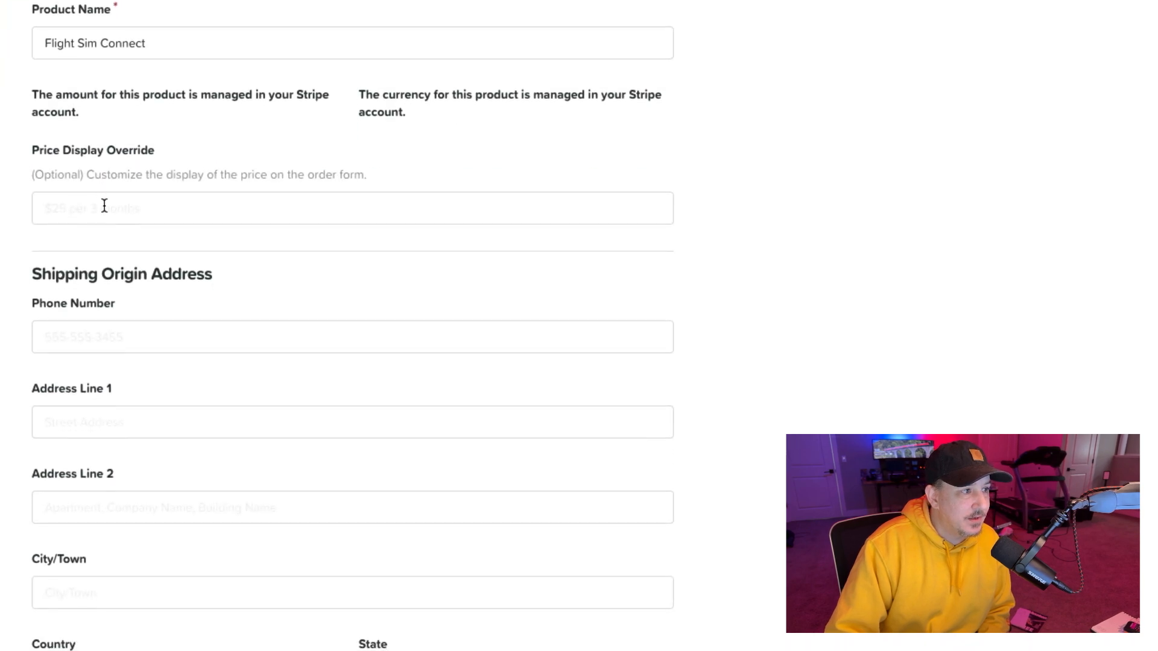
pyautogui.click(141, 200)
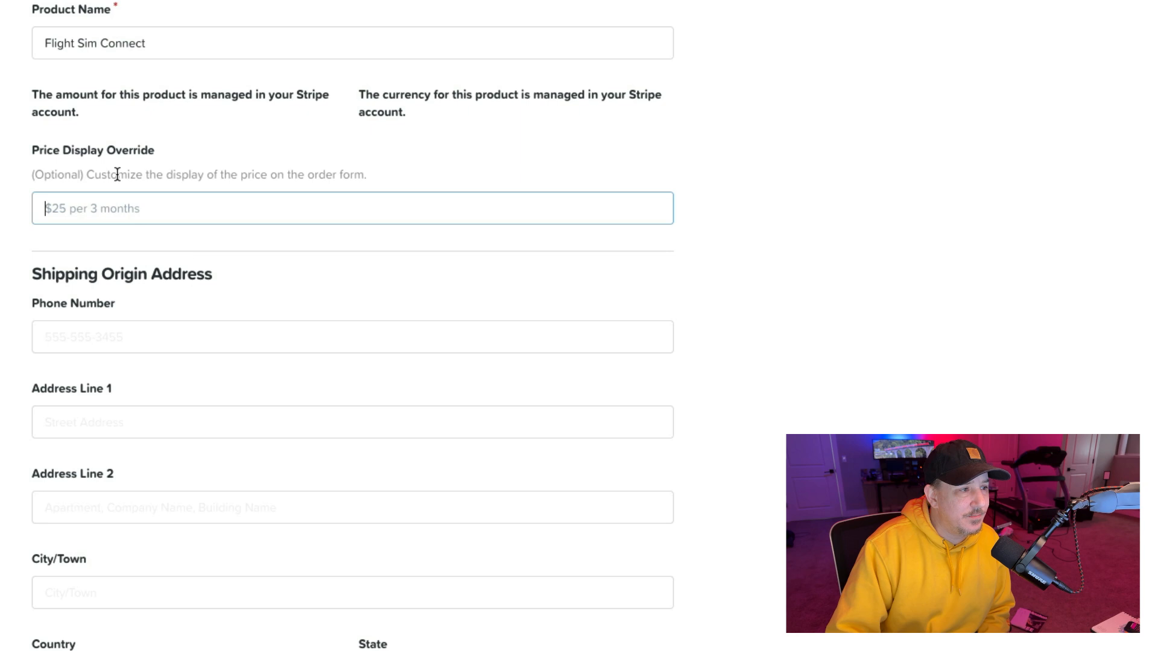
pyautogui.scroll(-9, 171, 284)
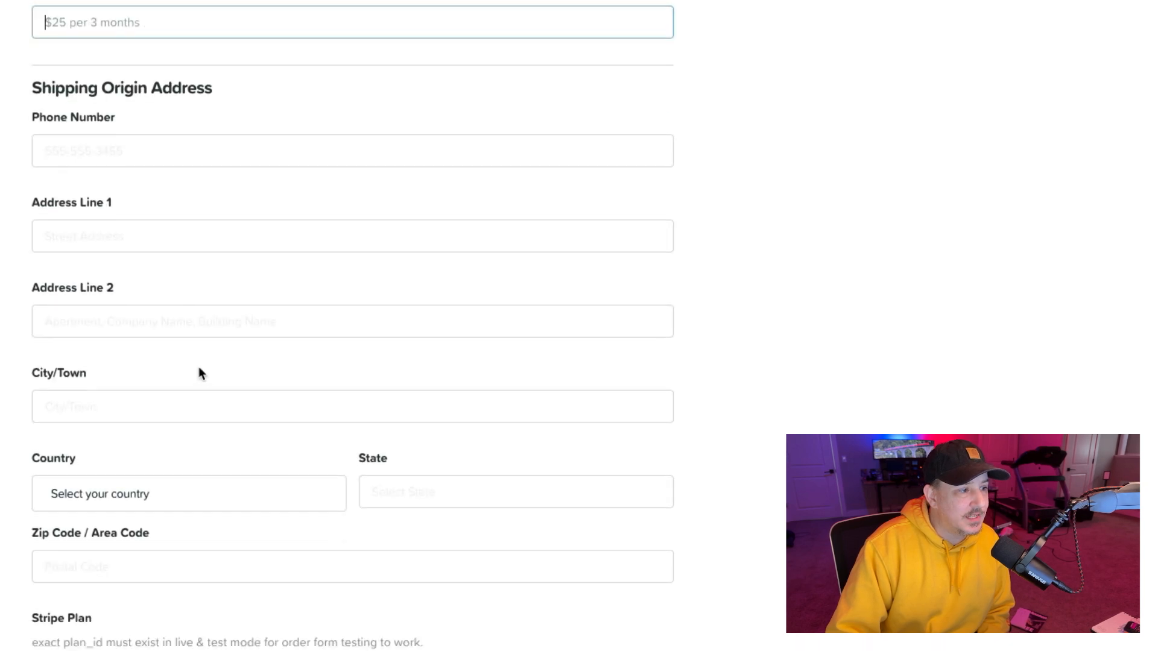
pyautogui.click(652, 325)
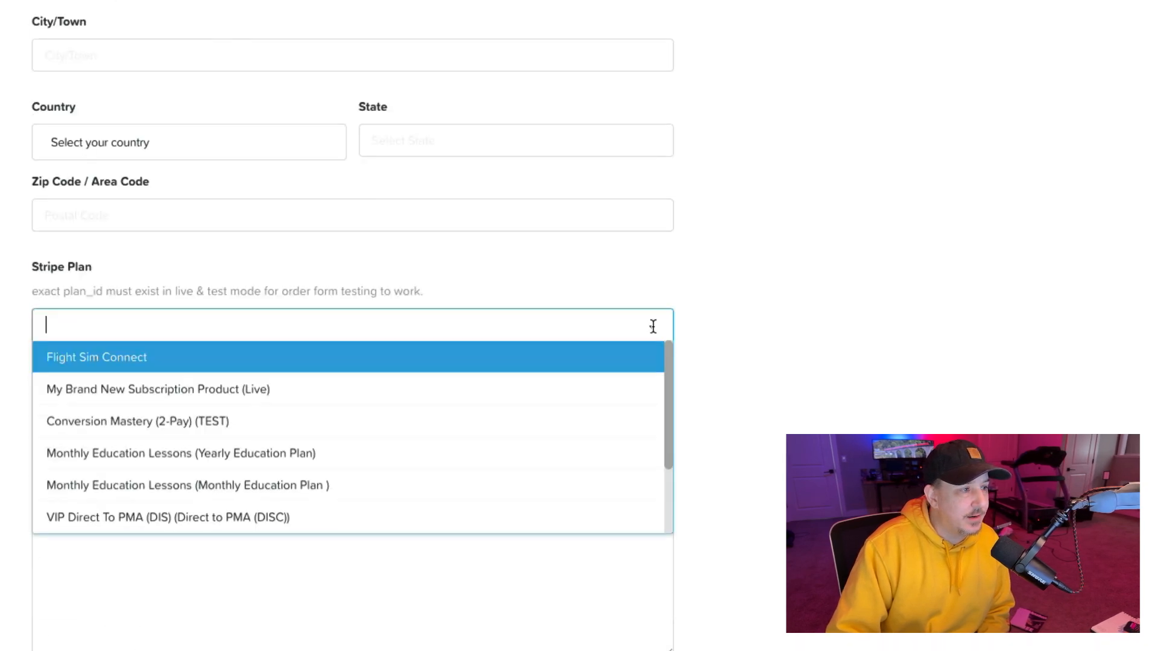
pyautogui.click(163, 359)
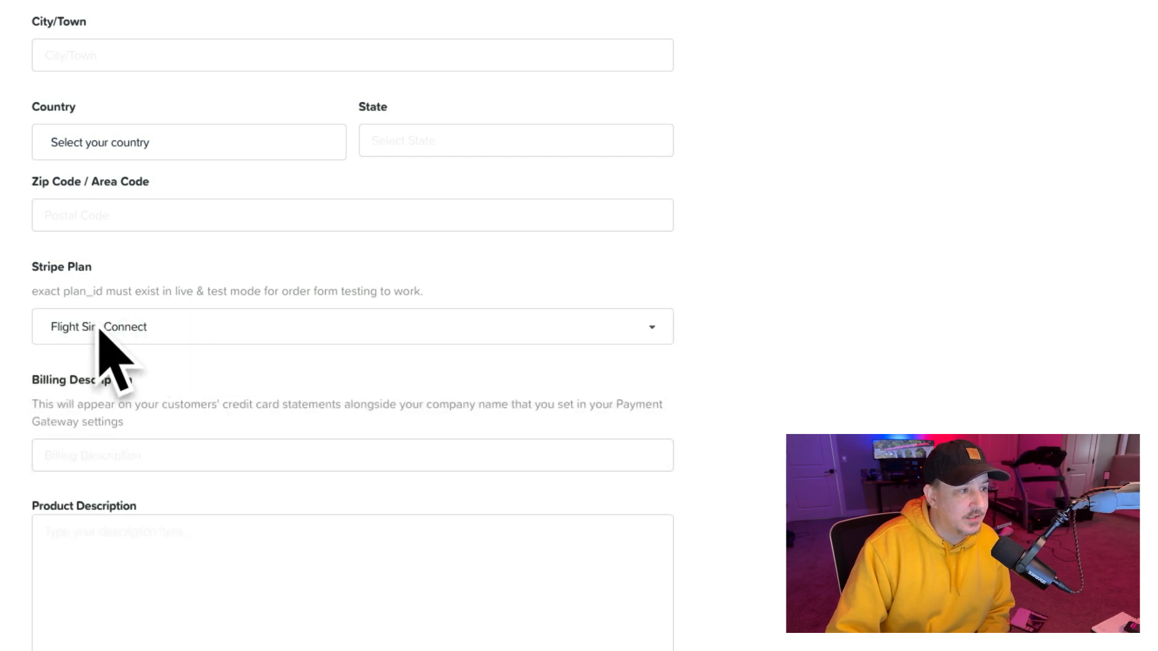
pyautogui.scroll(-4, 338, 344)
pyautogui.scroll(-3, 331, 359)
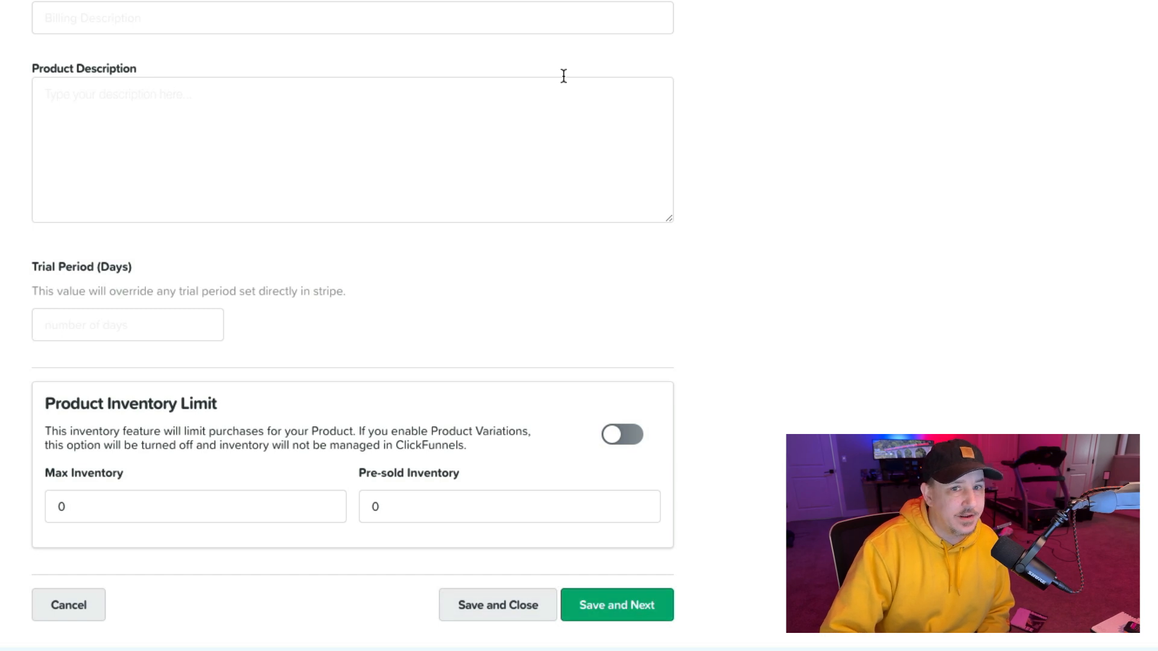
pyautogui.click(496, 607)
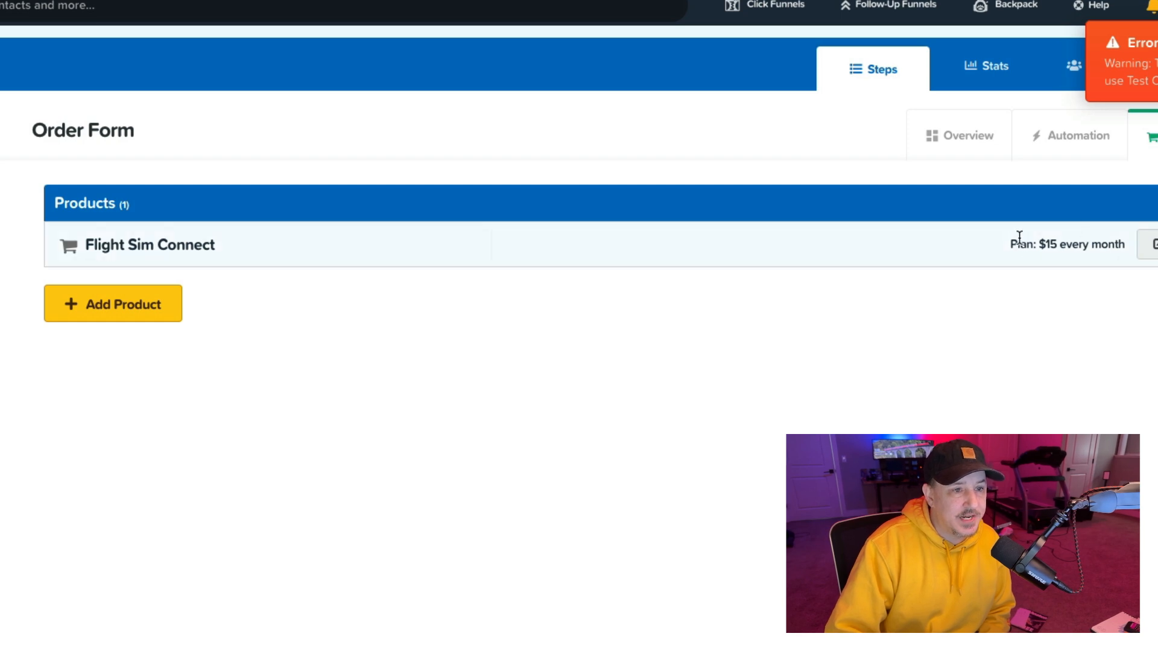
# Step: Switch the funnel's Stripe test mode off in the funnel settings
pyautogui.moveTo(1026, 244); pyautogui.dragTo(1099, 236)
pyautogui.click(1102, 314)
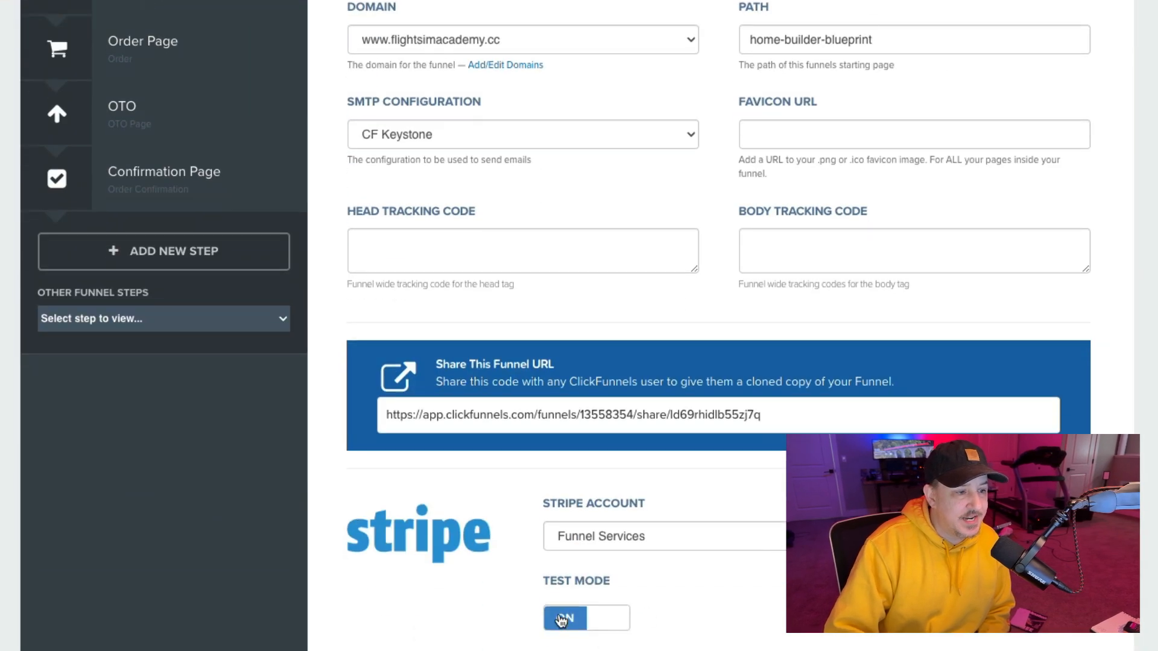
pyautogui.click(561, 621)
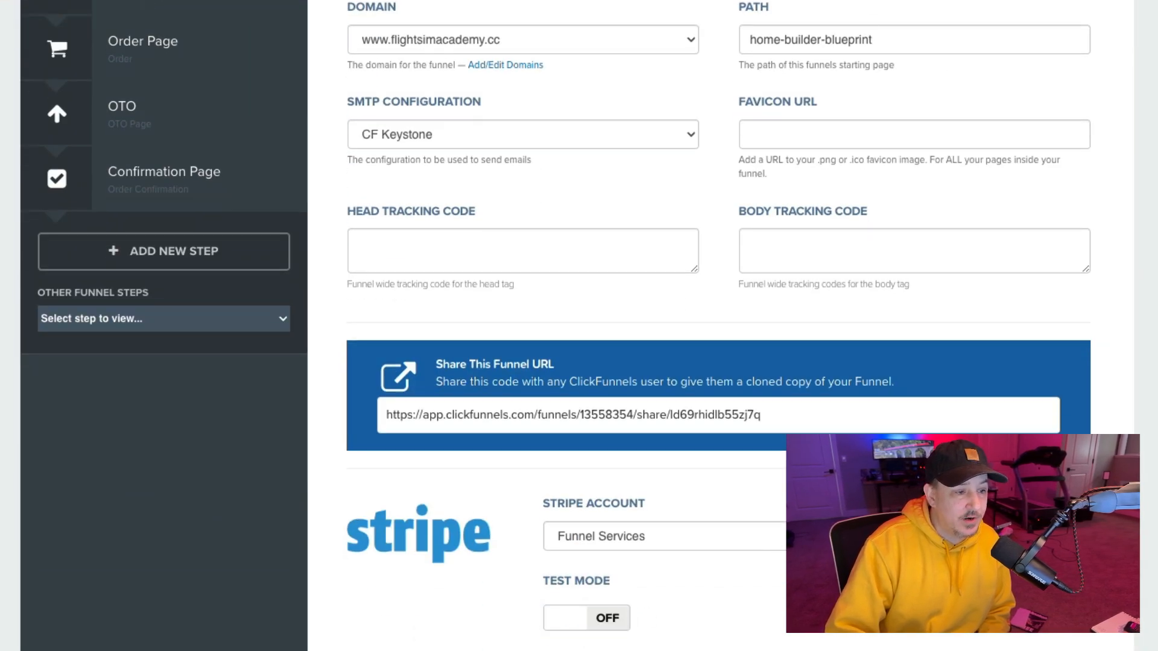
pyautogui.scroll(-20, 939, 378)
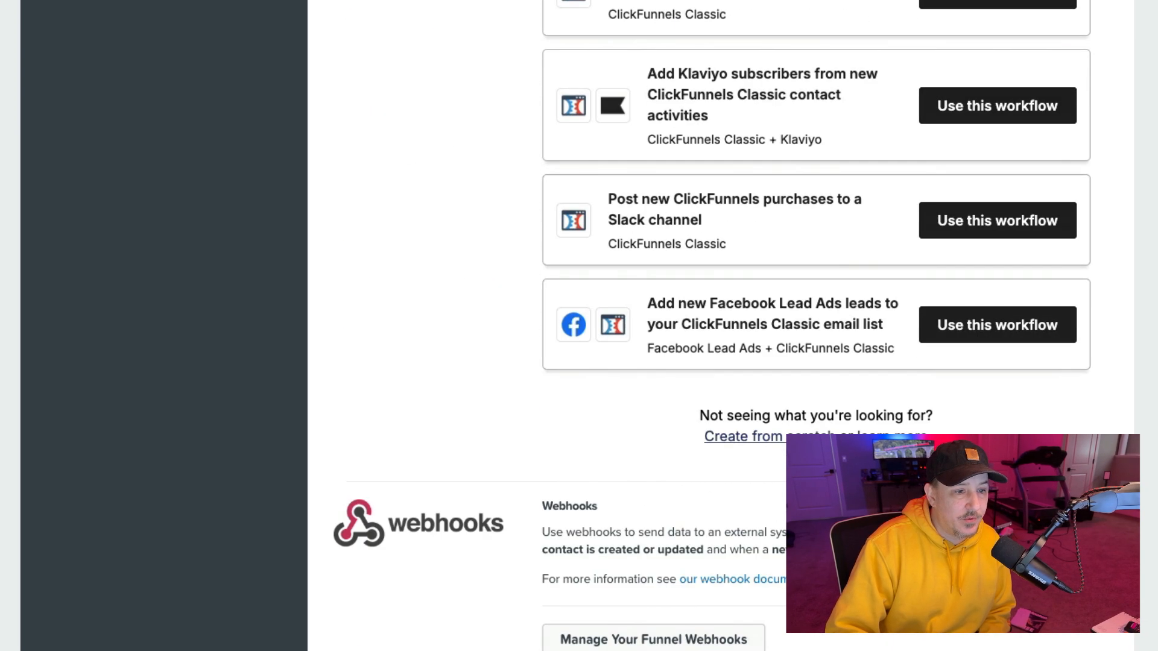
pyautogui.scroll(-5, 717, 326)
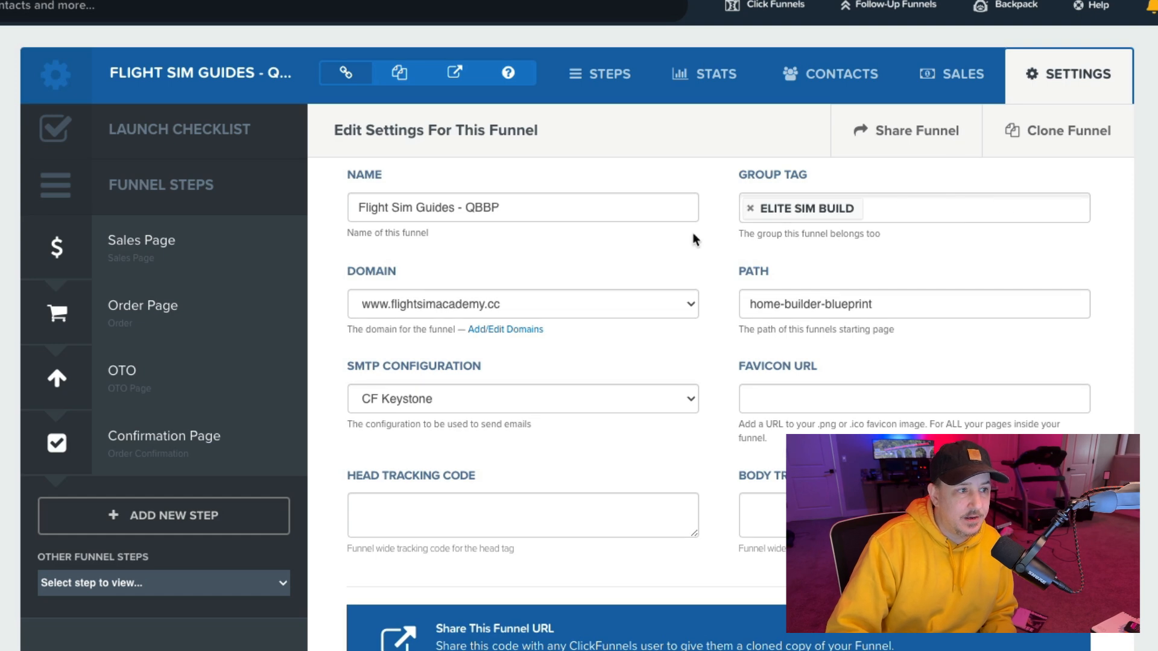
pyautogui.scroll(-8, 998, 368)
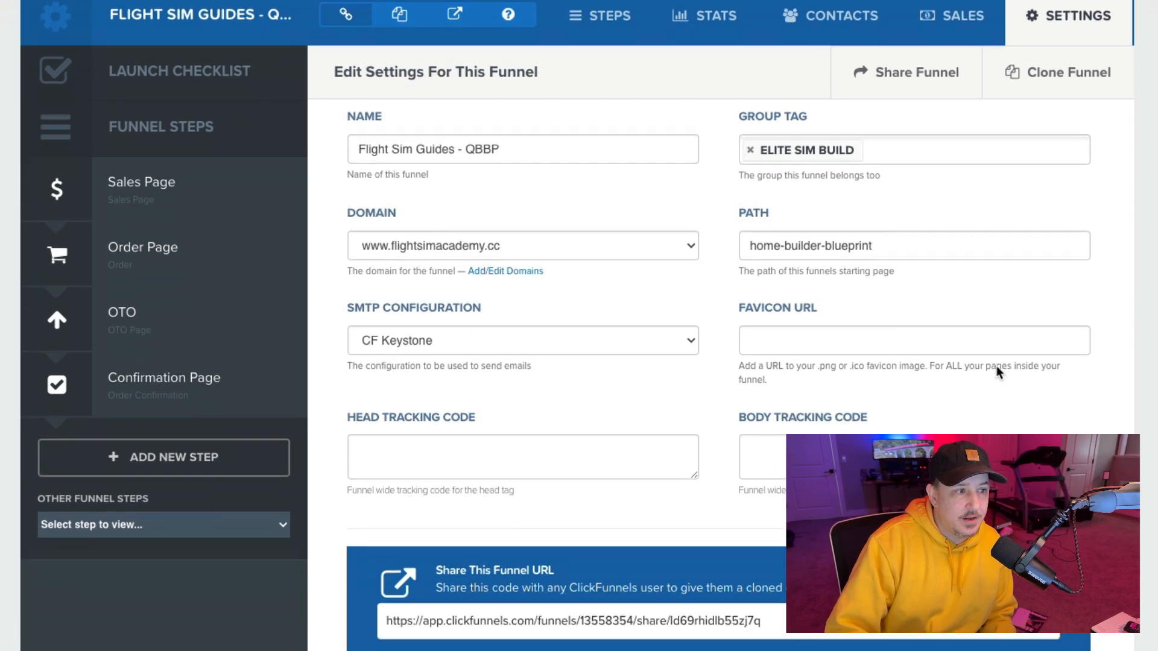
pyautogui.scroll(8, 985, 364)
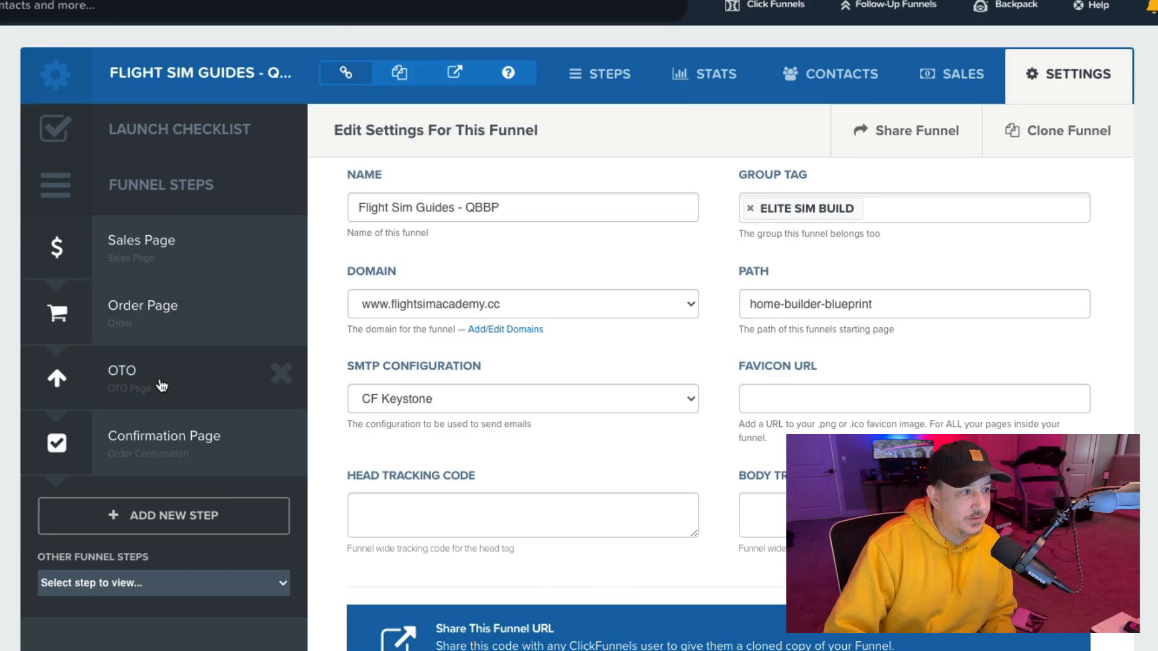
pyautogui.click(161, 384)
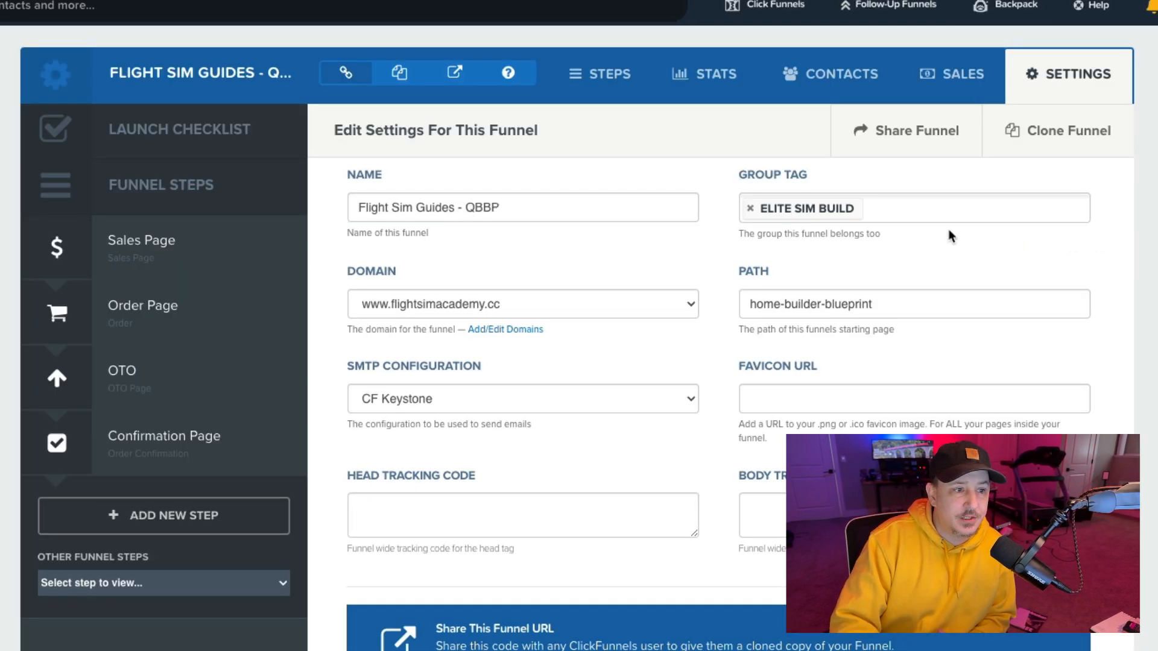
pyautogui.scroll(-4, 582, 622)
# Step: Set the funnel's Stripe test mode to off once more
pyautogui.click(580, 610)
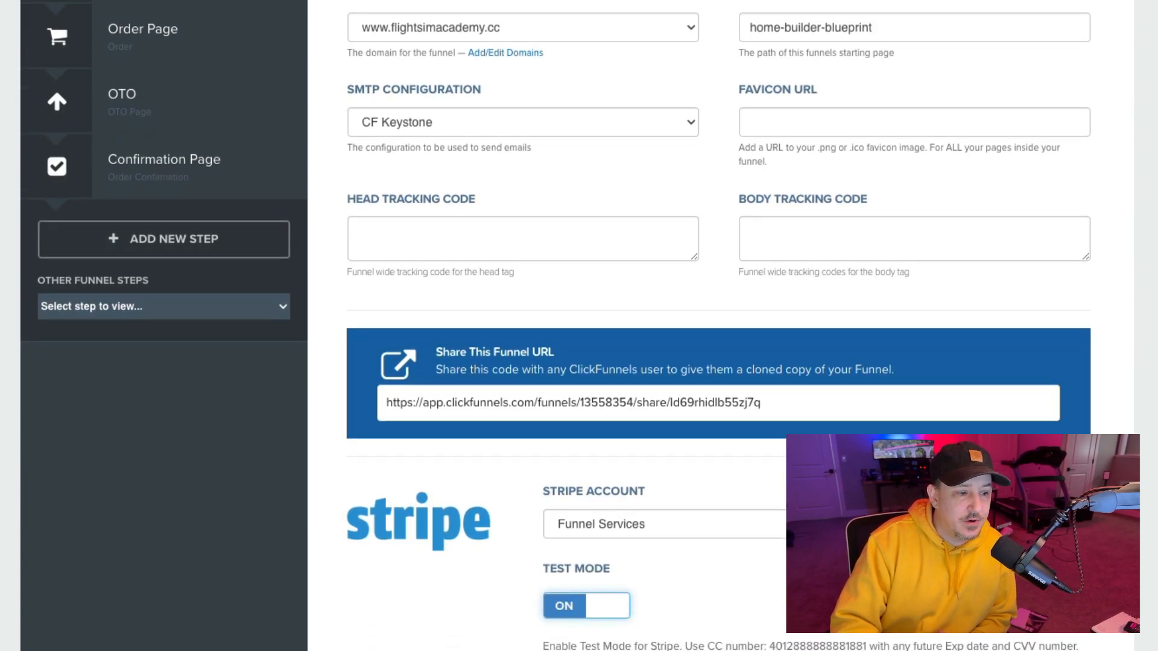
pyautogui.click(580, 611)
pyautogui.click(575, 607)
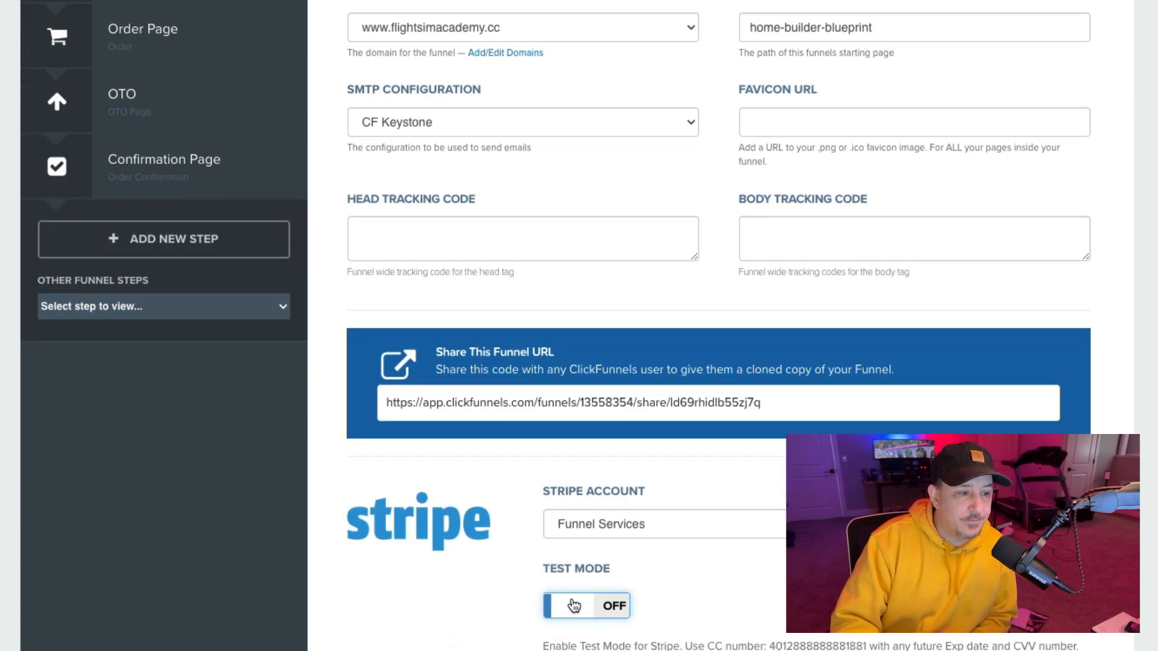
pyautogui.scroll(-15, 718, 326)
pyautogui.scroll(-10, 977, 638)
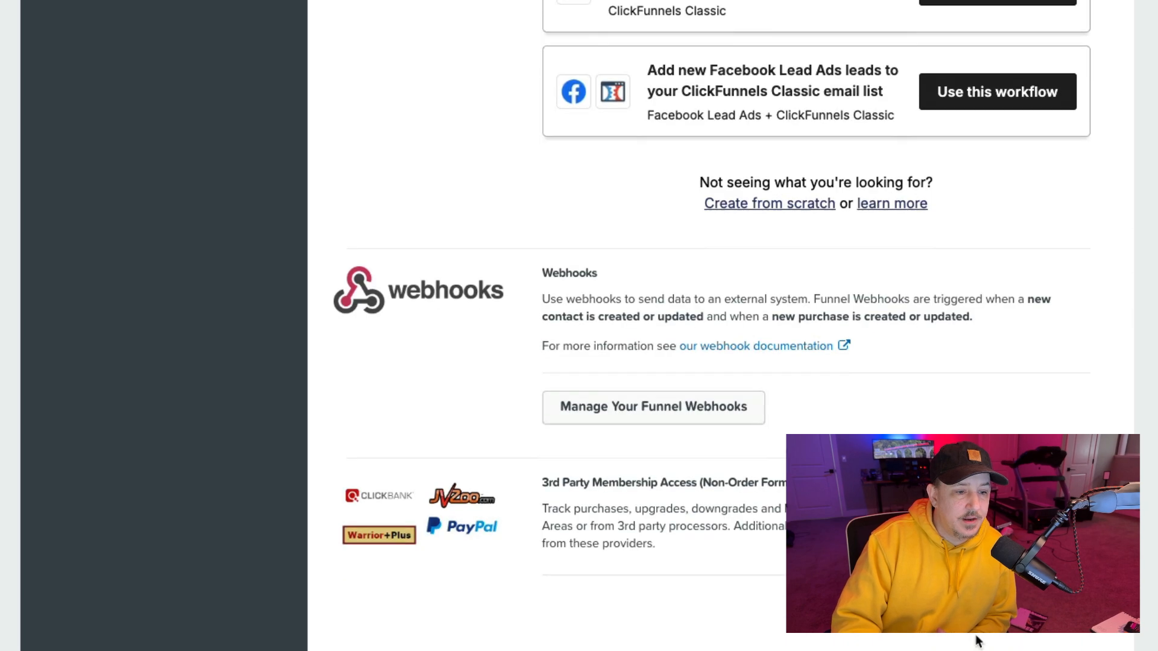